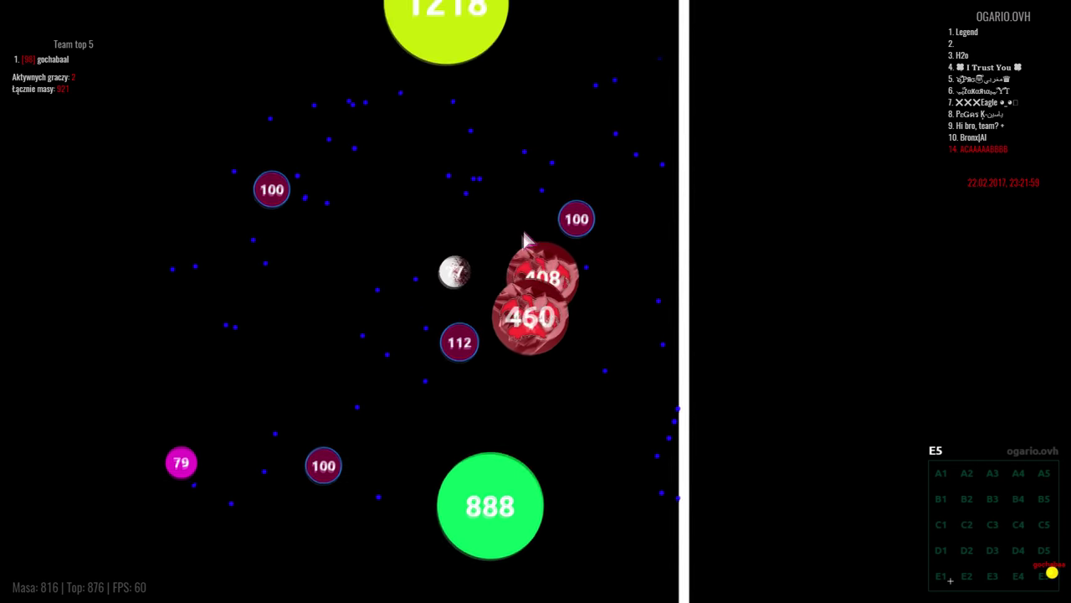
Split the red cell, feed pellets to the white teammate, and break up the 1721 cell.
key(space)
key(space)
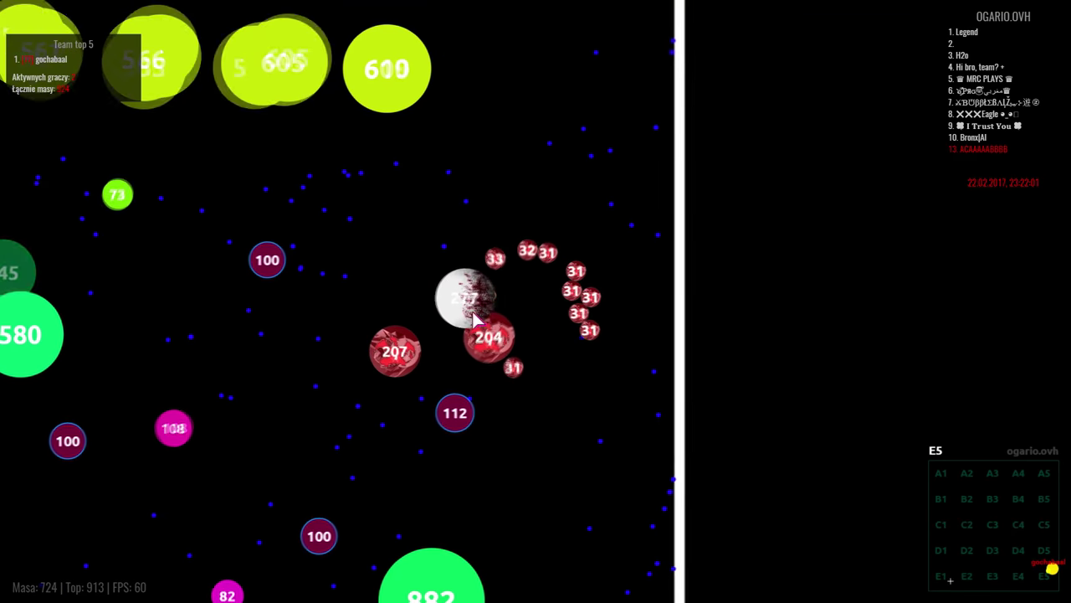
key(w)
key(w)
key(w)
key(w)
key(w)
key(w)
key(w)
key(w)
key(w)
key(w)
key(w)
key(w)
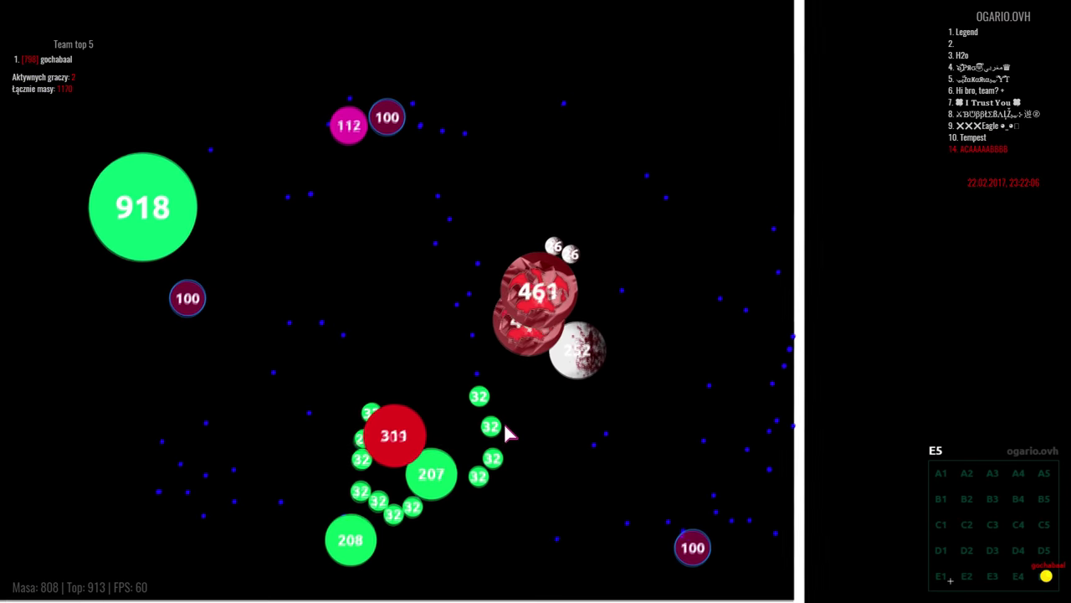
key(space)
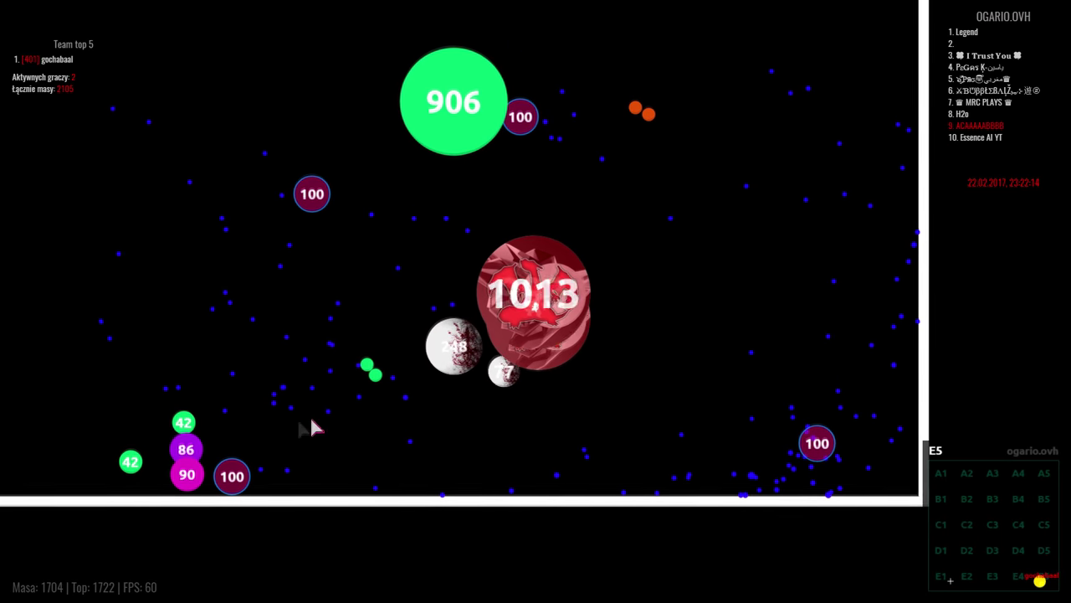
key(space)
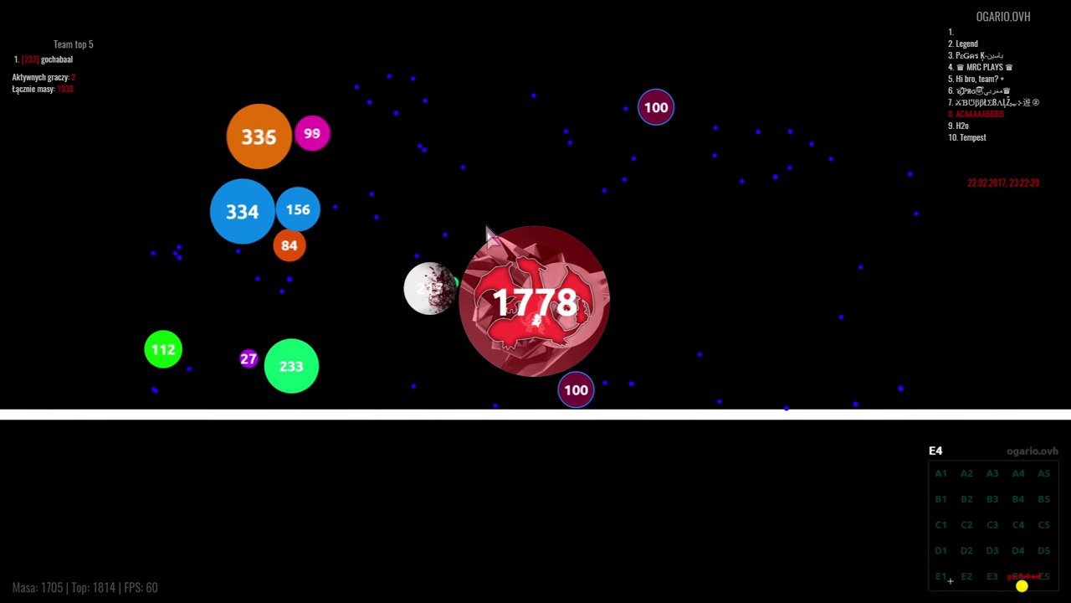
Split the red cells, including the 724 and 715 cells, to trade mass and regain growth.
key(space)
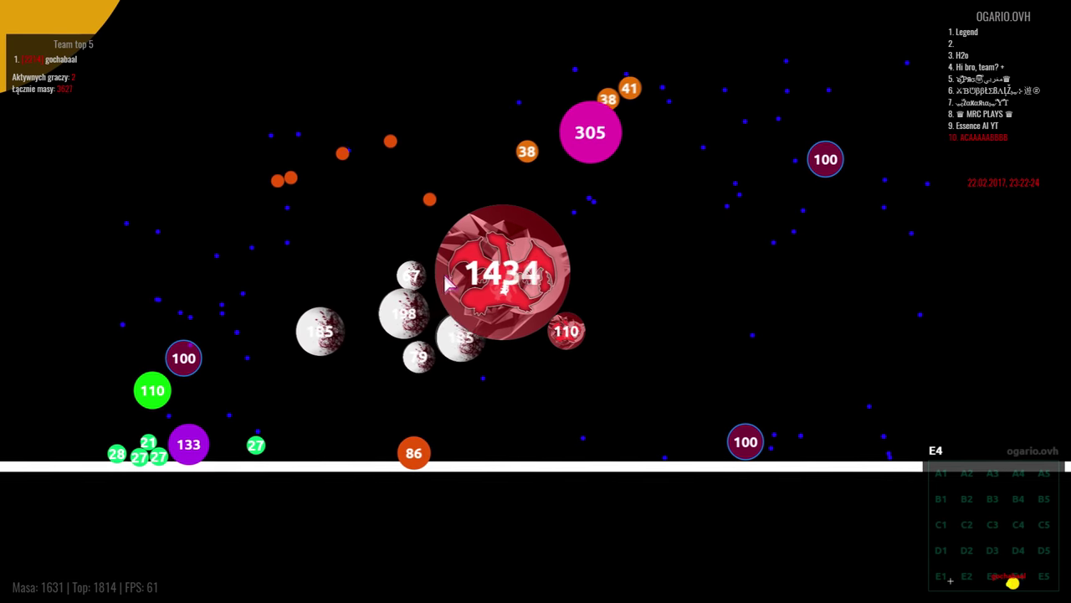
key(space)
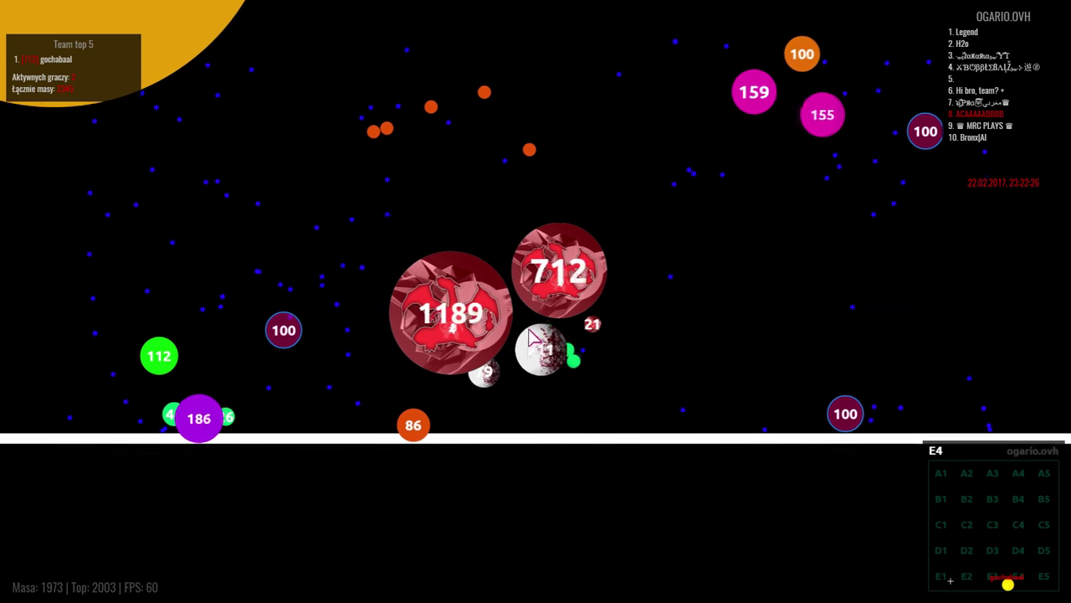
key(space)
key(space)
key(space)
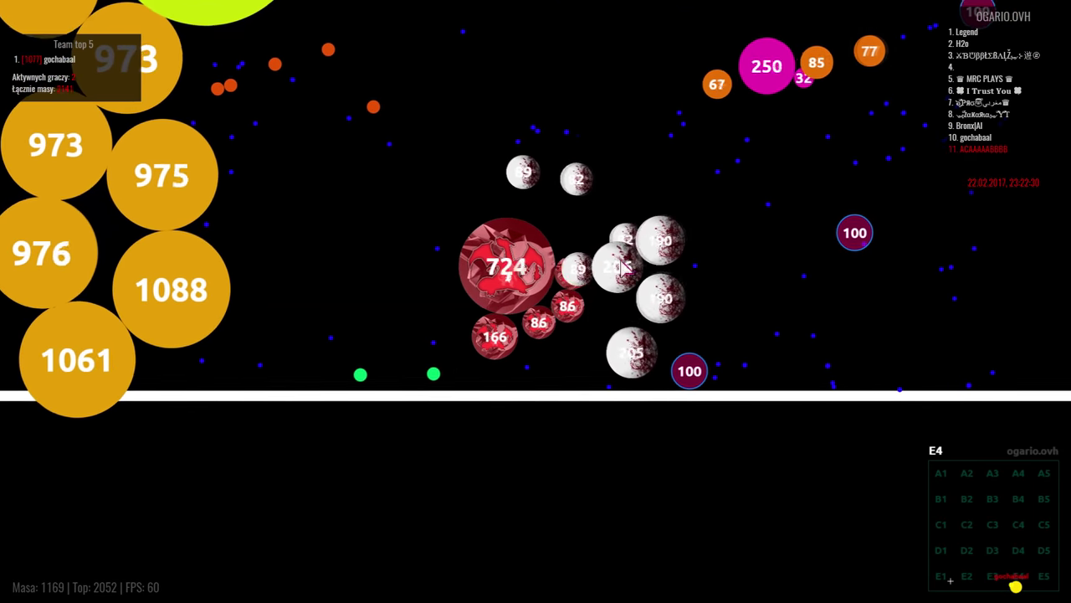
key(space)
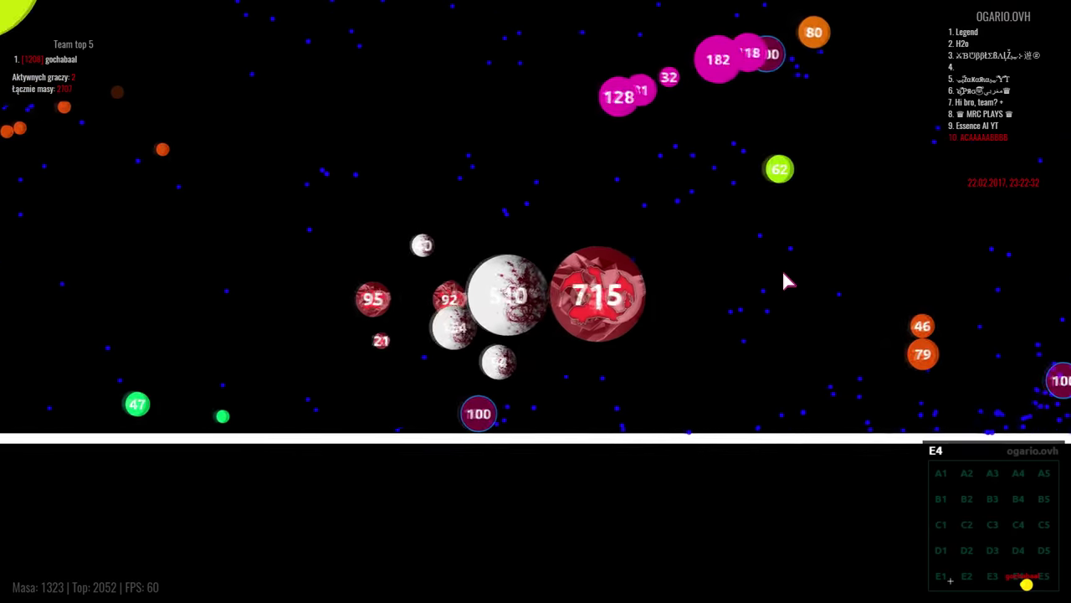
key(space)
key(space)
key(space)
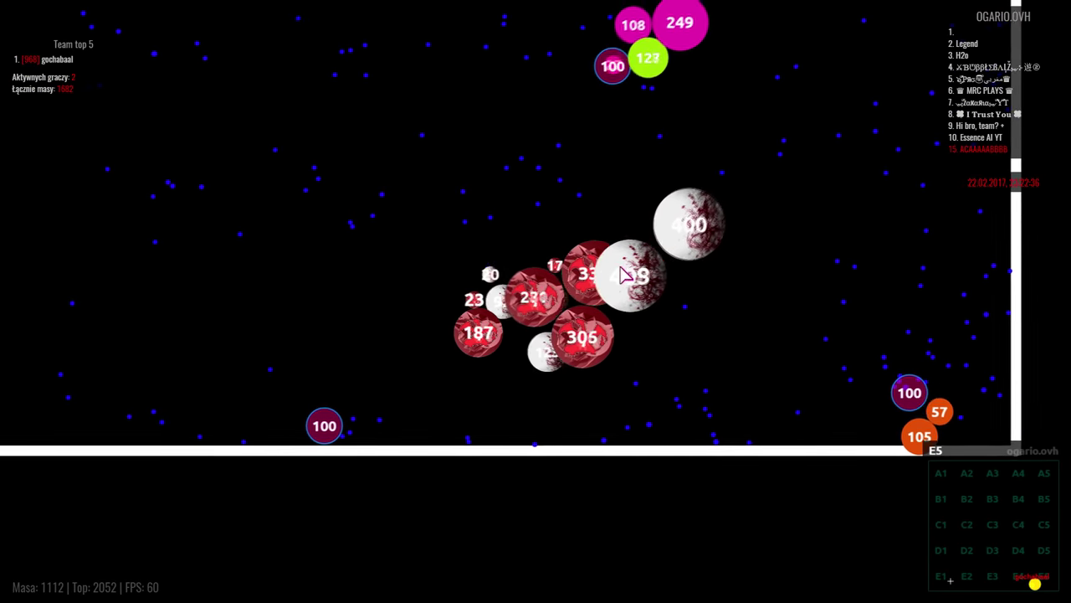
key(space)
key(space)
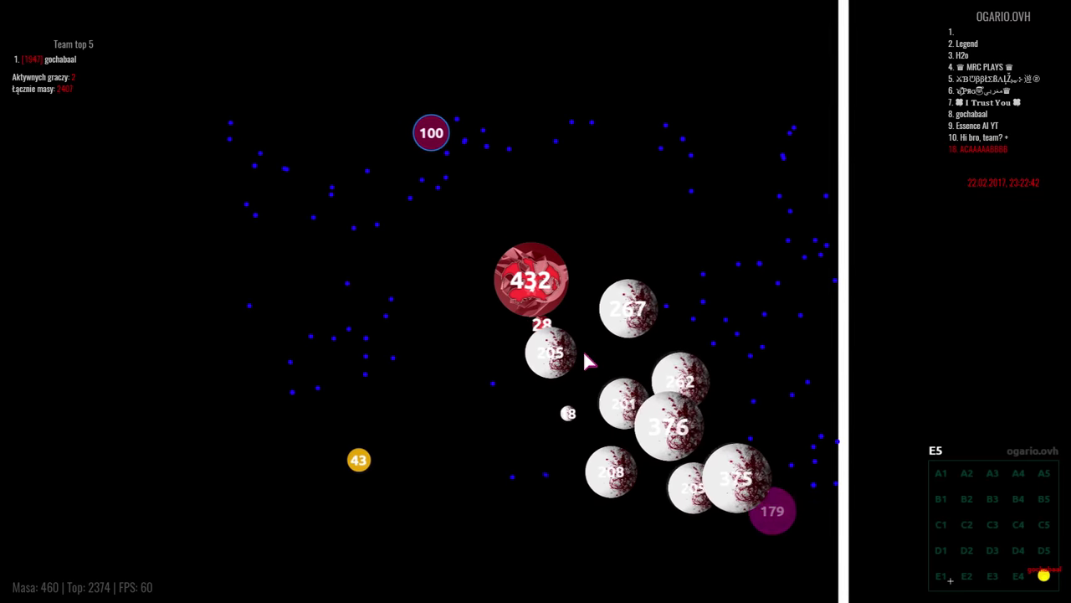
Split onto the teammate's pieces, eat the white teammate, and break up the 1278 cell.
key(space)
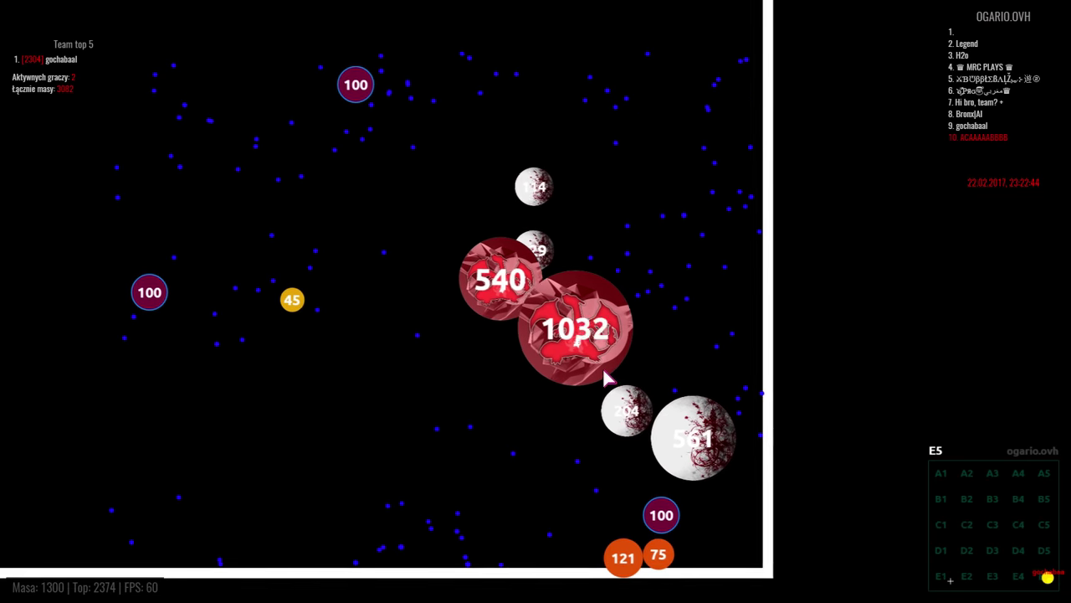
key(space)
key(space)
key(space)
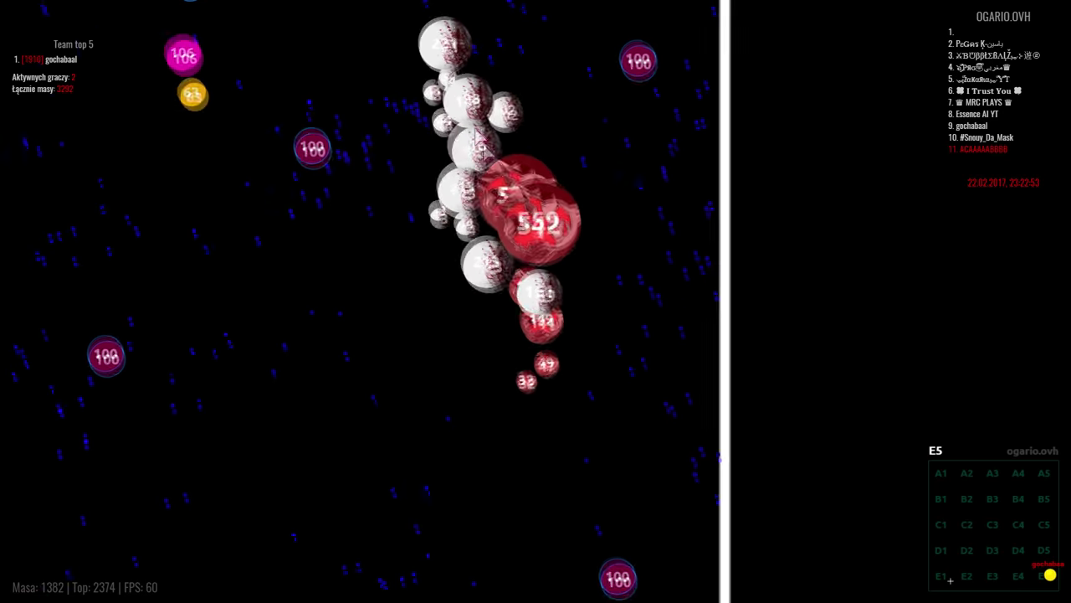
key(space)
key(space)
key(space)
key(space)
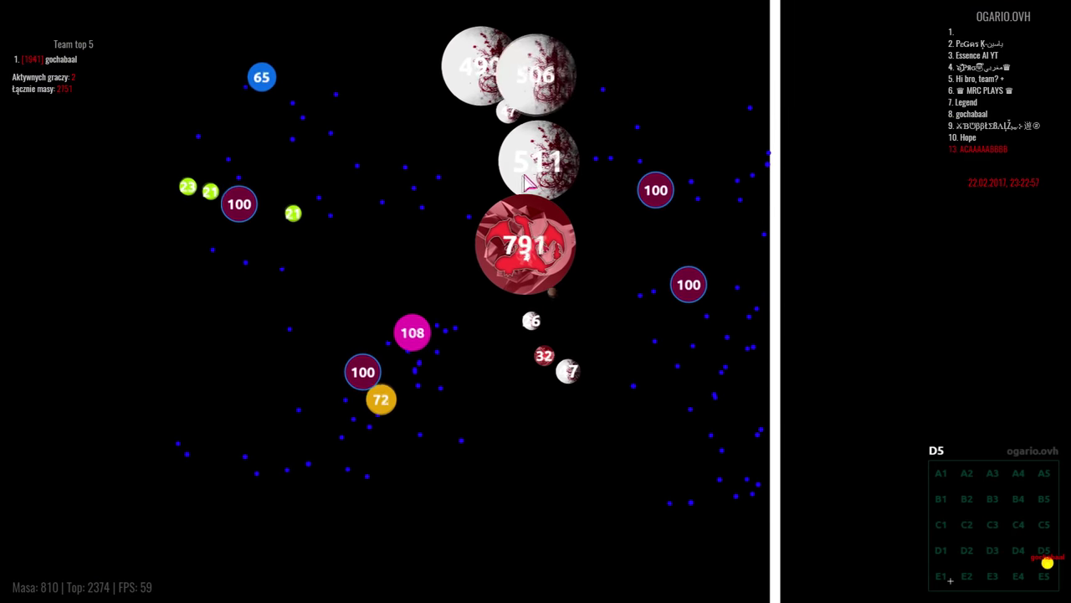
key(space)
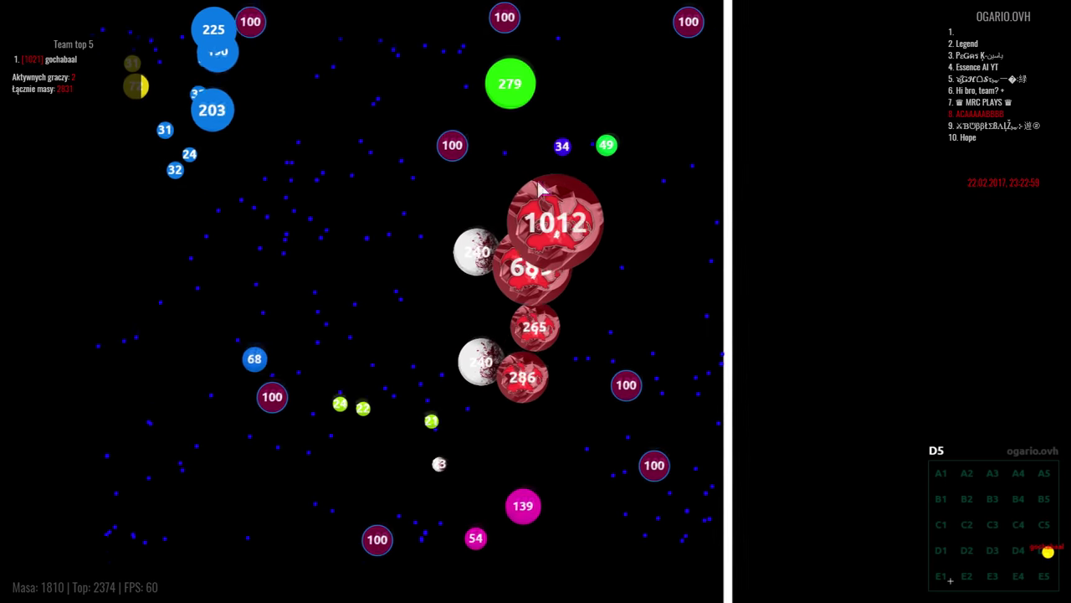
Split the 1073, 2820 and 2545 cells into pieces while heading toward sector B4.
key(space)
key(space)
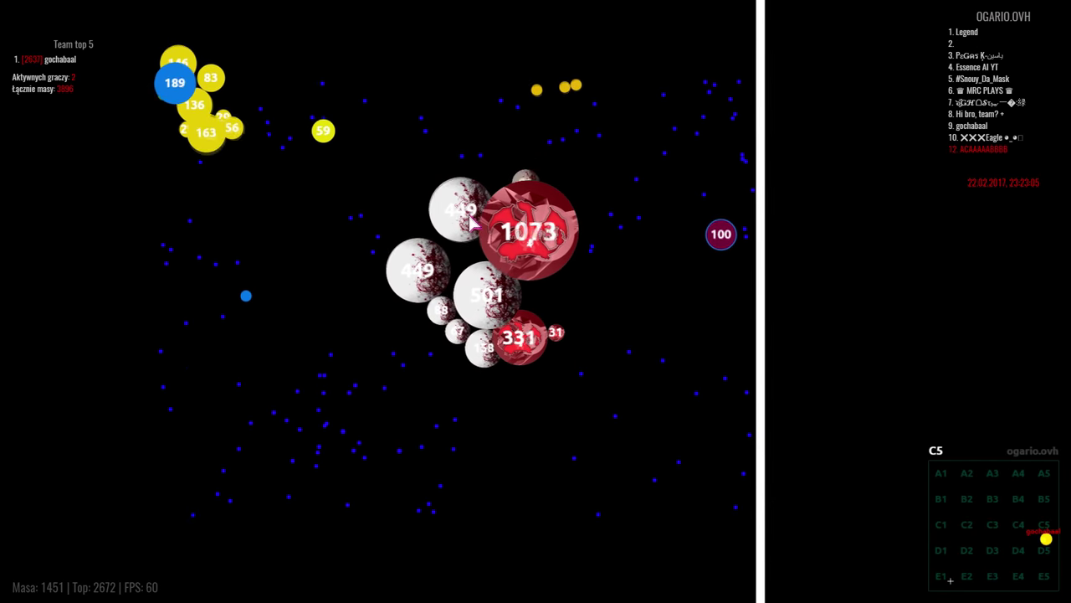
key(space)
key(space)
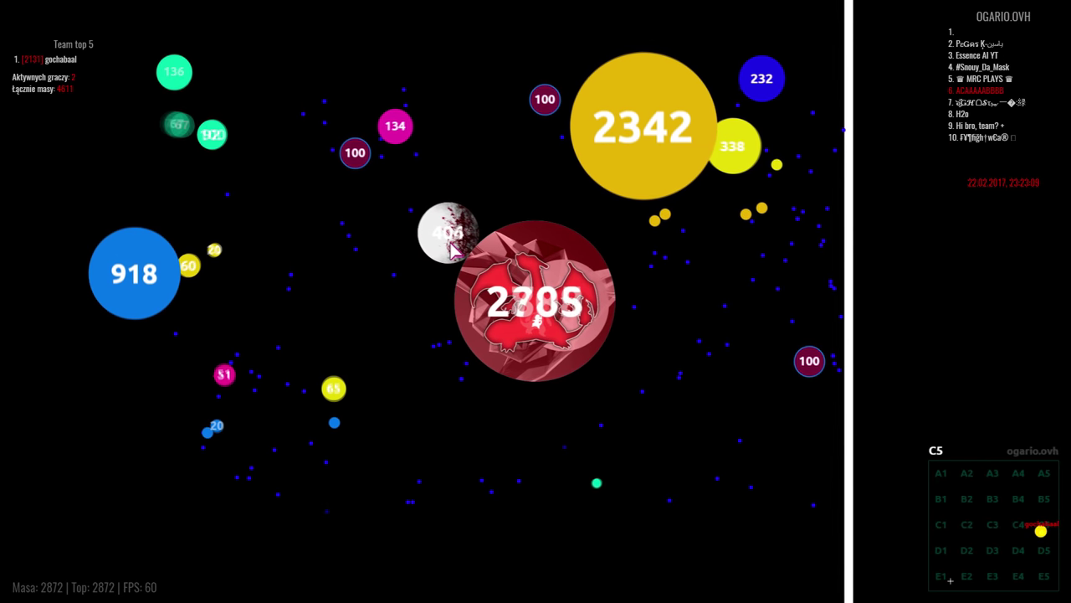
key(space)
key(space)
key(space)
key(space)
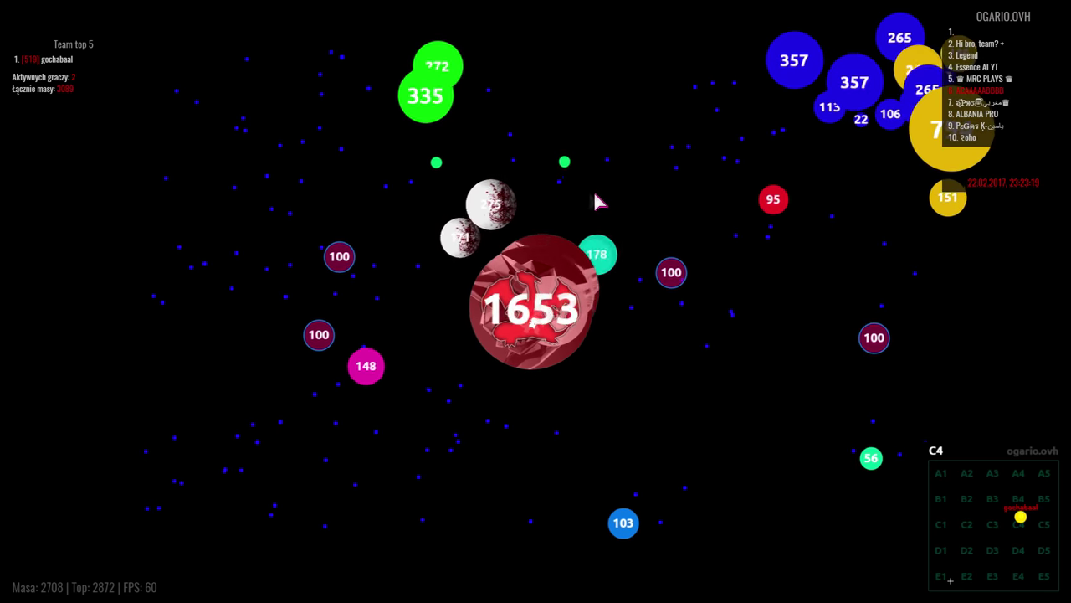
key(space)
key(space)
key(space)
key(space)
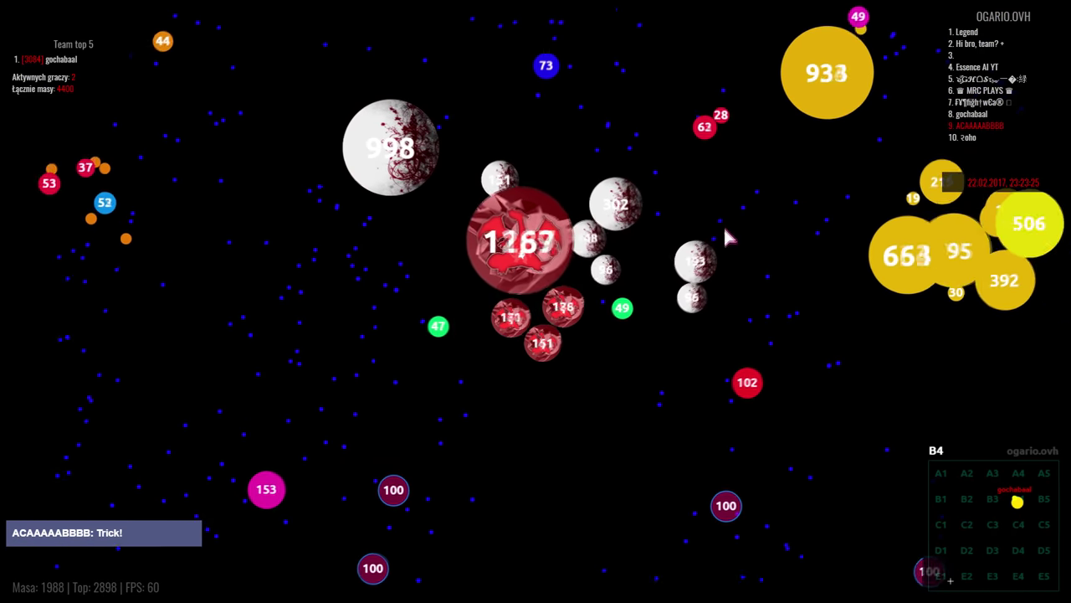
Split onto the teammate's feeds, breaking the 2389 and 2590 cells into pieces.
key(space)
key(space)
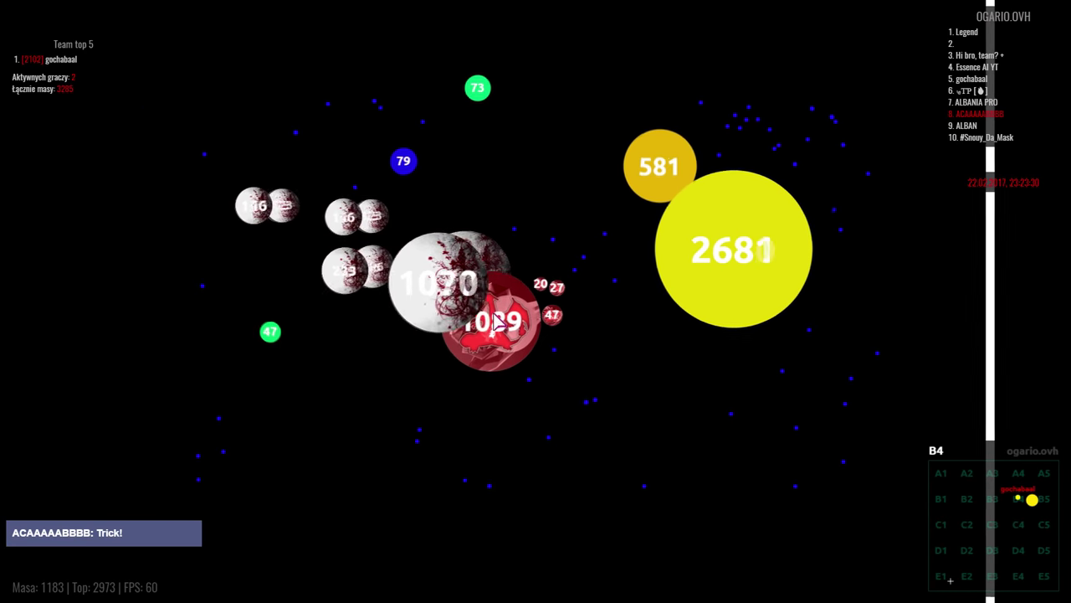
key(space)
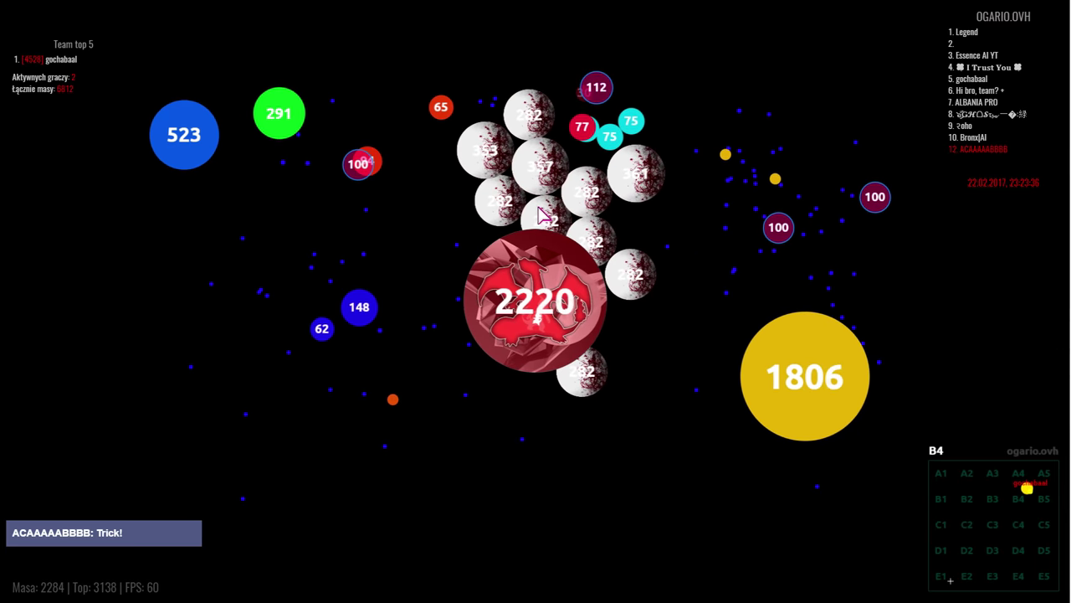
key(space)
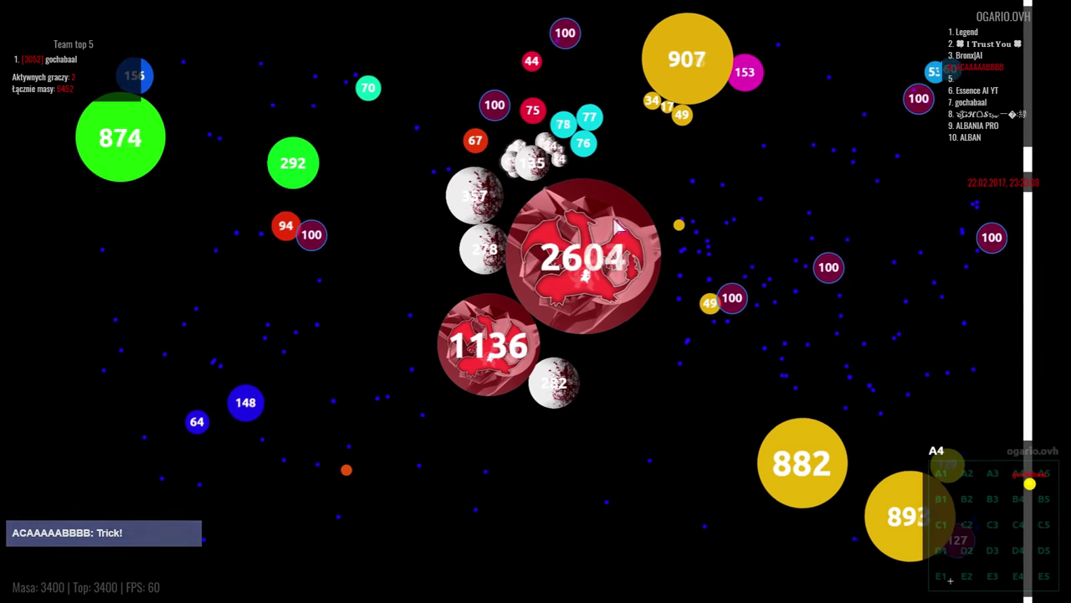
key(space)
key(space)
key(space)
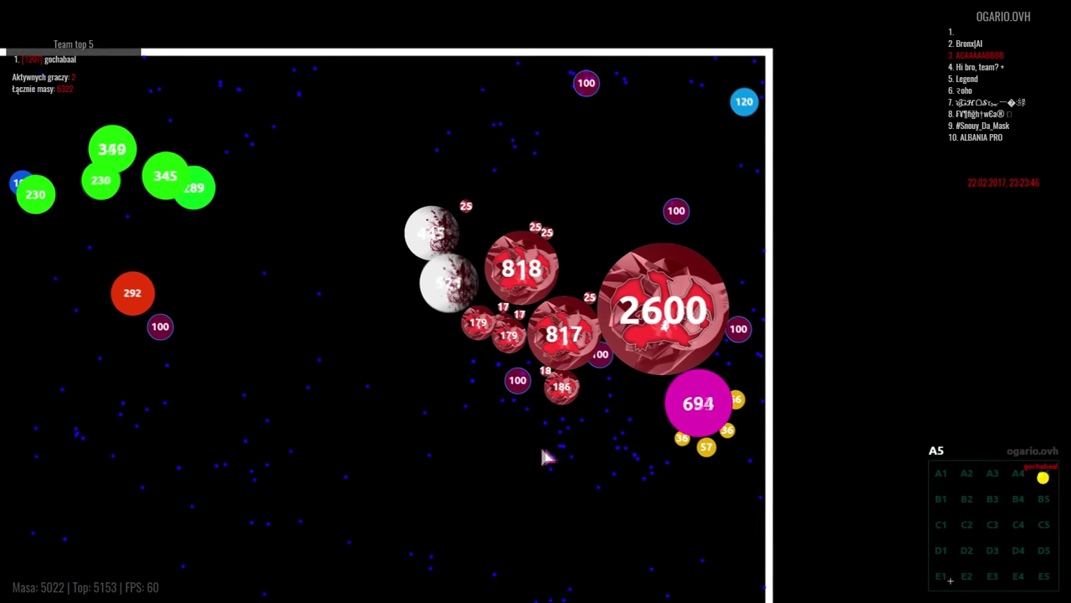
key(space)
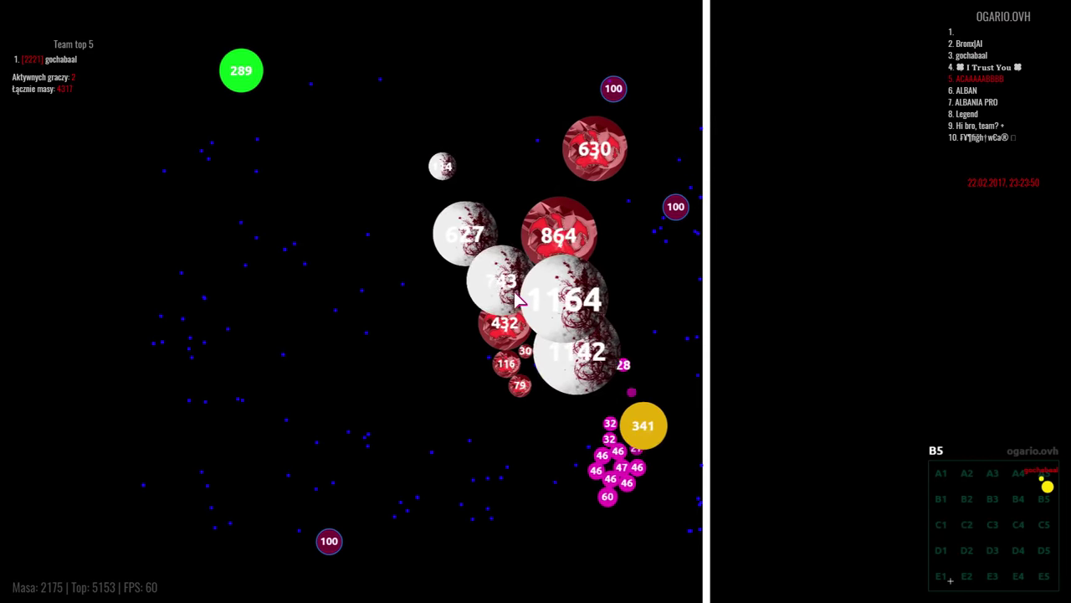
Split the 630 and 954 cells and the large red cells to grab nearby pieces.
key(space)
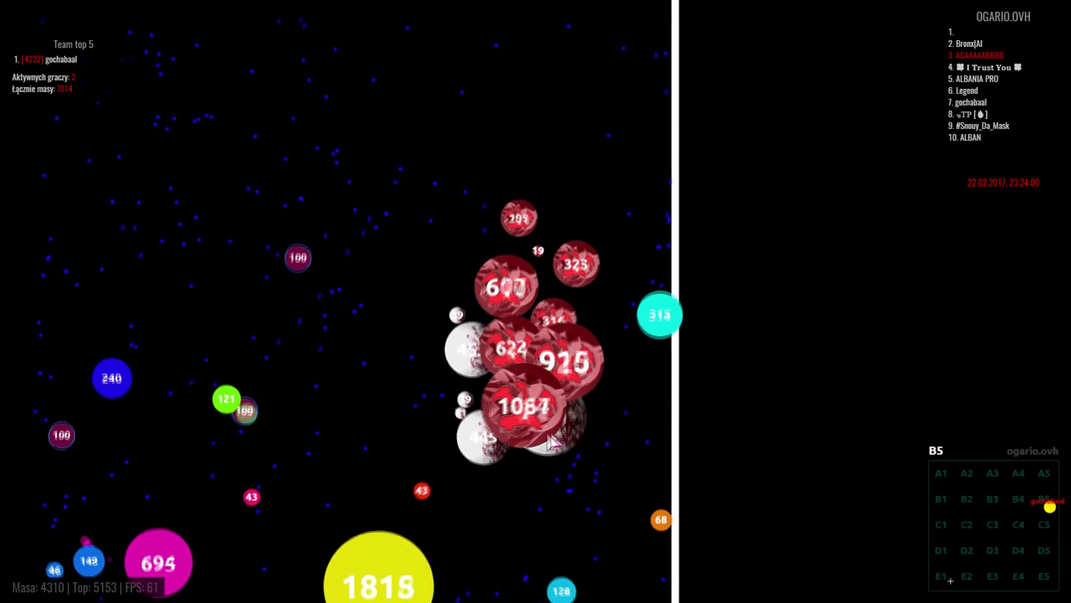
key(space)
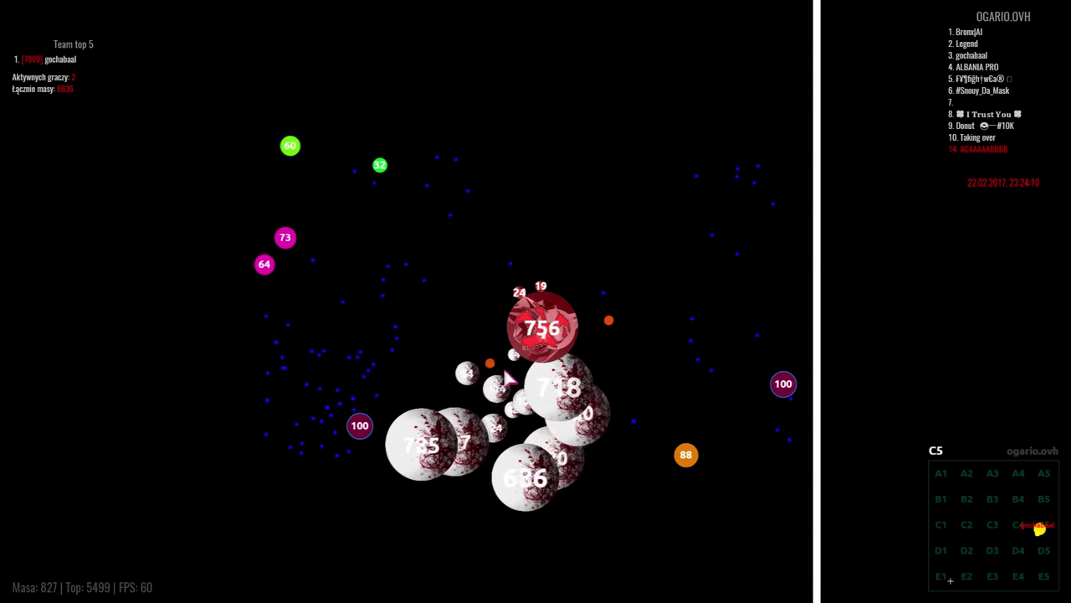
key(space)
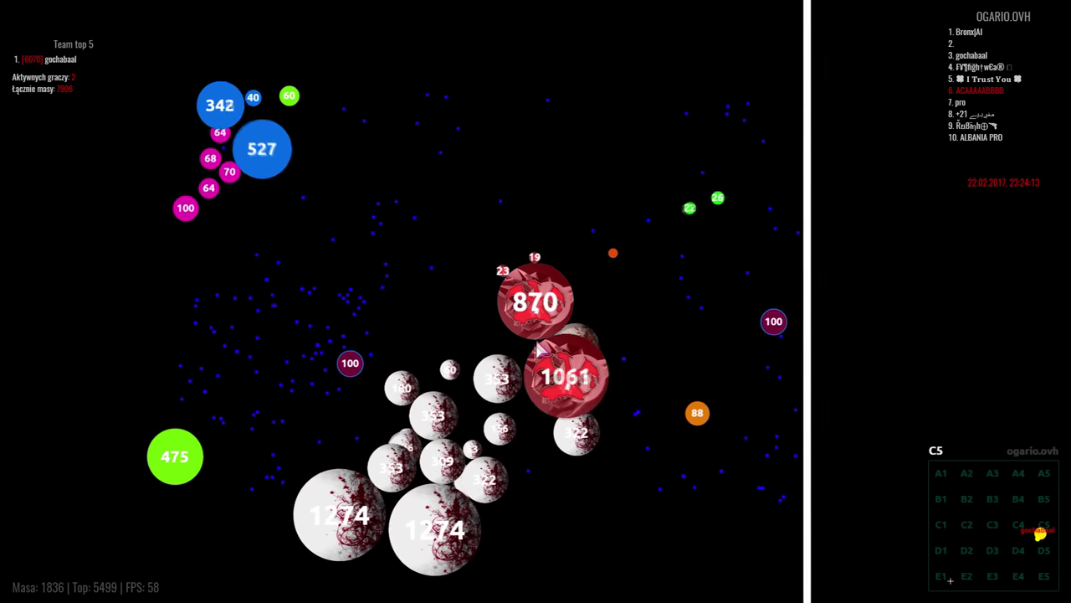
key(space)
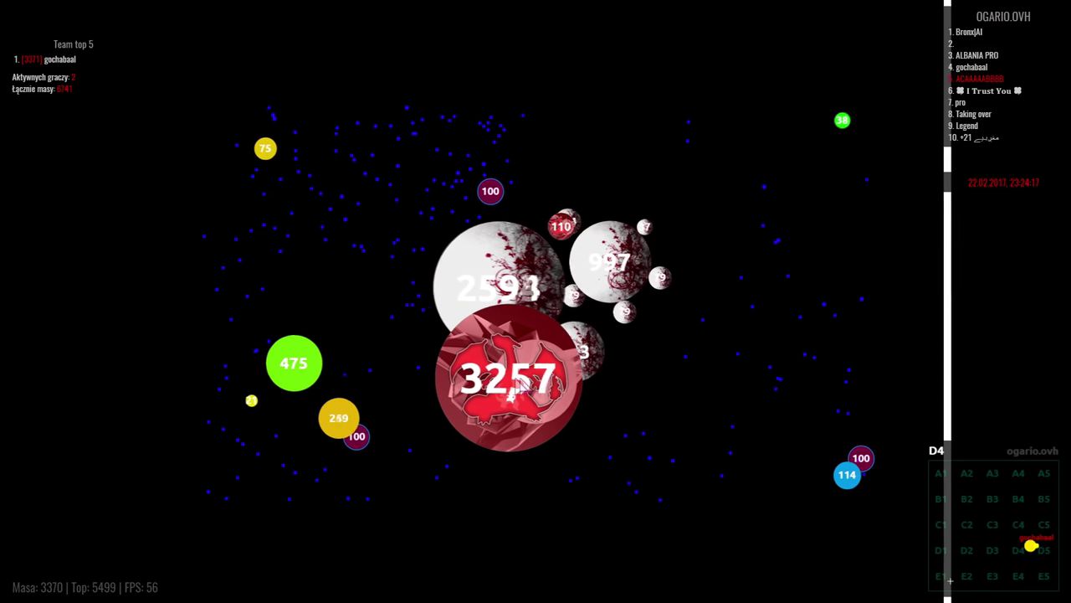
key(space)
key(space)
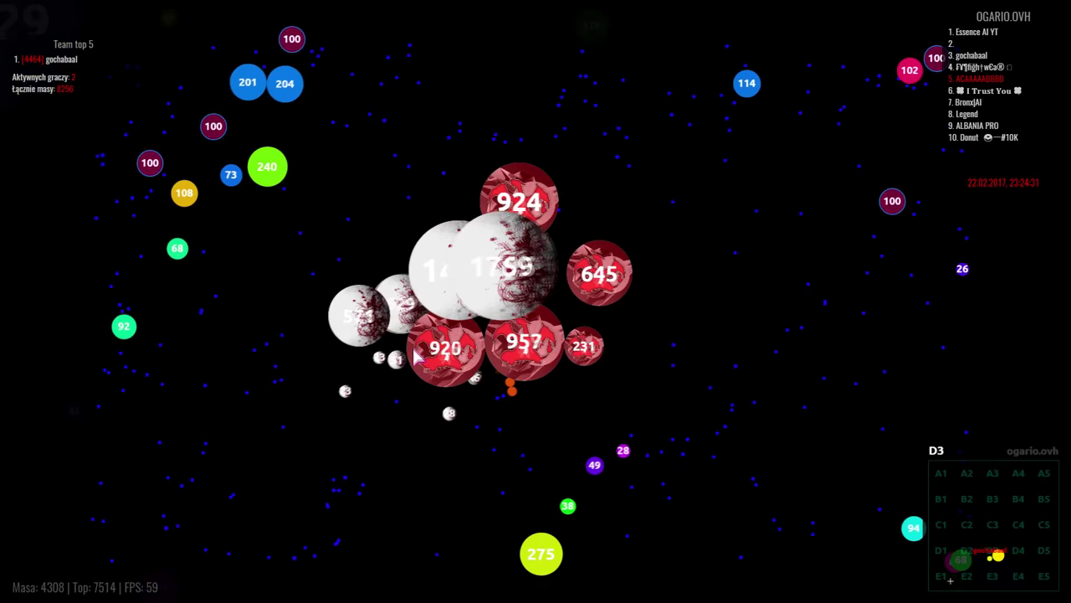
key(space)
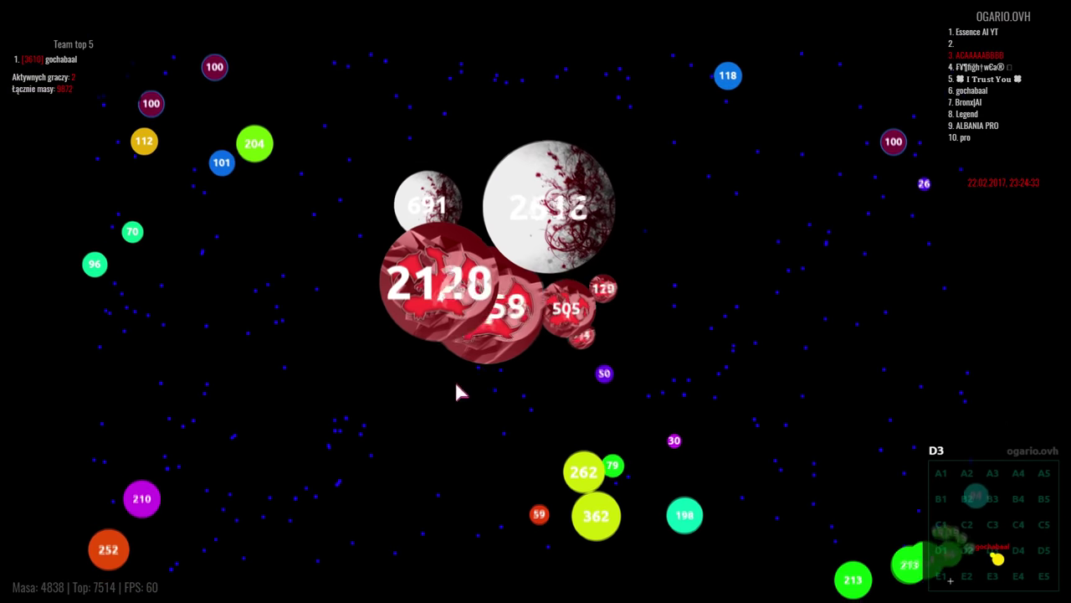
key(space)
key(space)
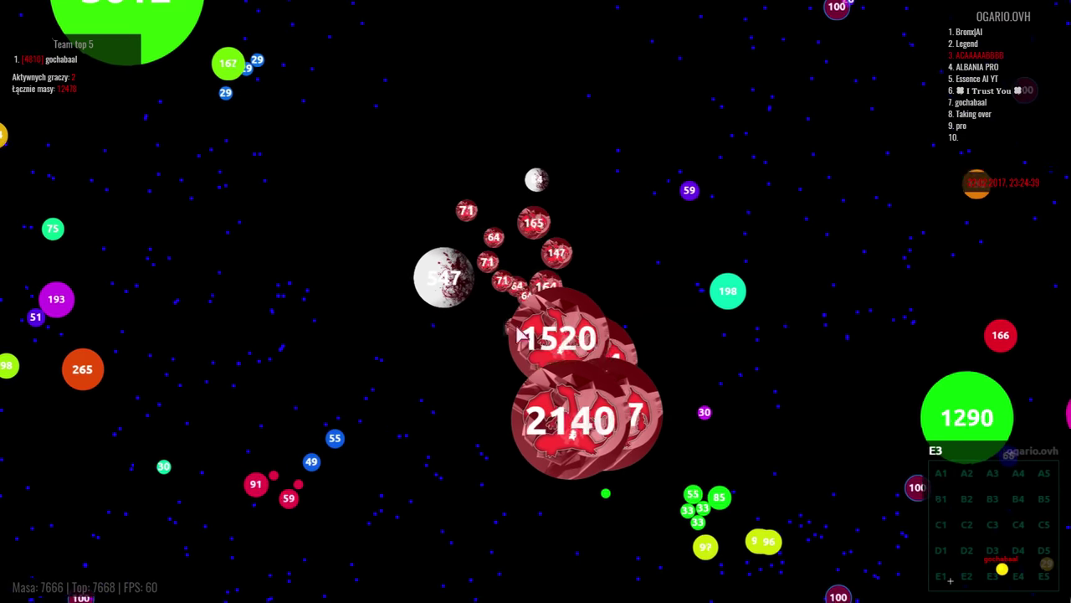
key(space)
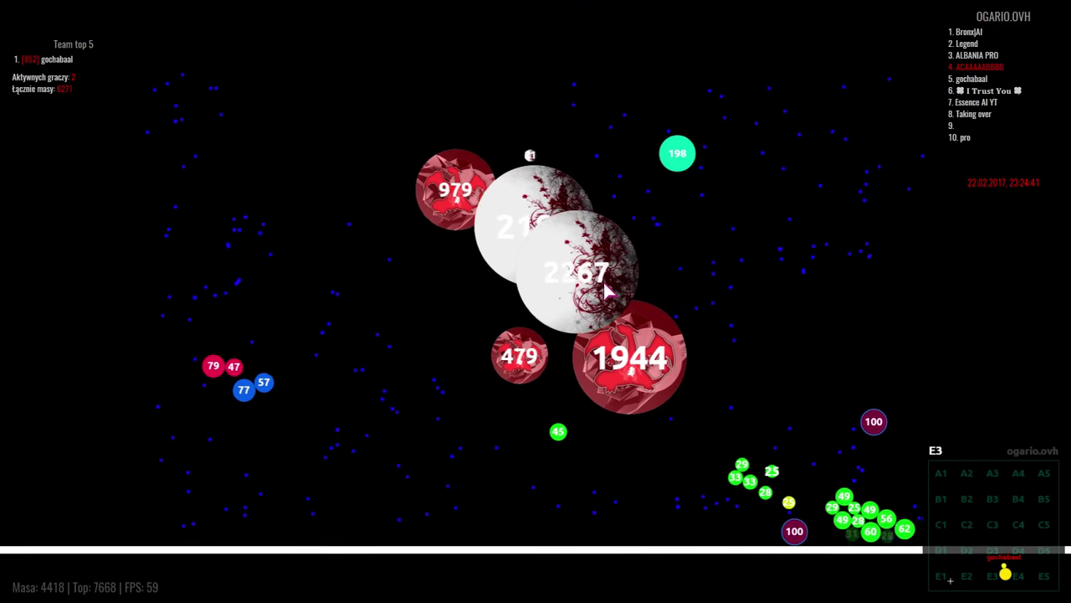
Split the big red cells onto food and white cells, lifting peak mass to 8,722.
key(space)
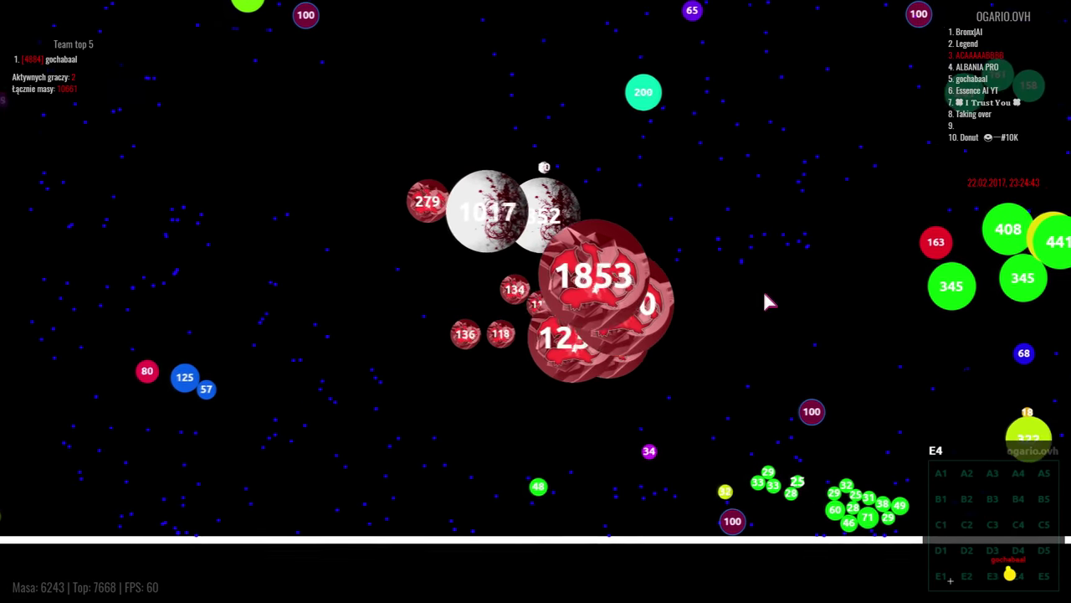
key(space)
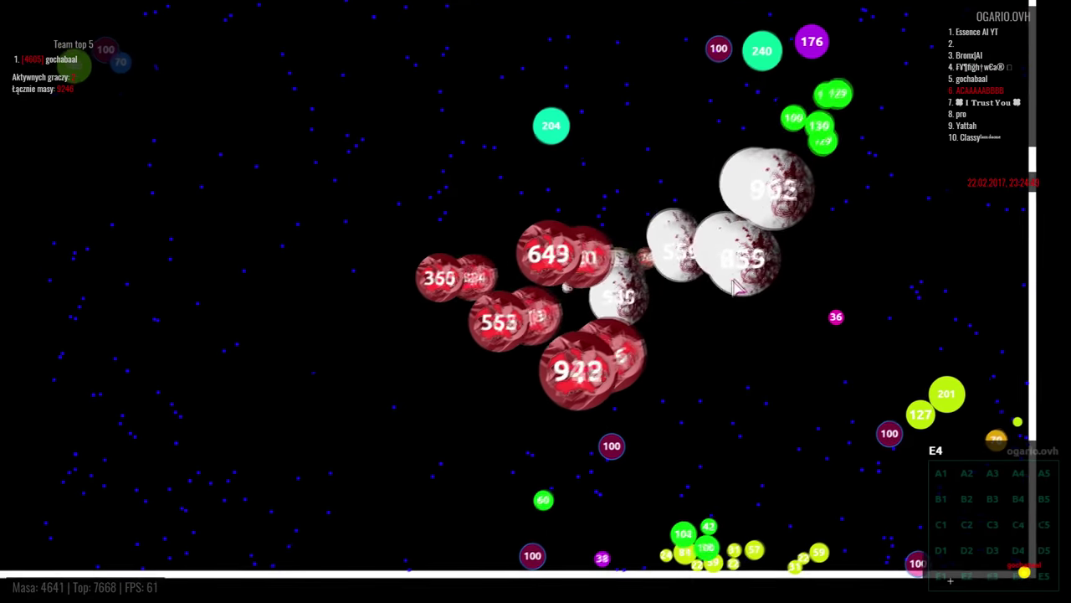
key(space)
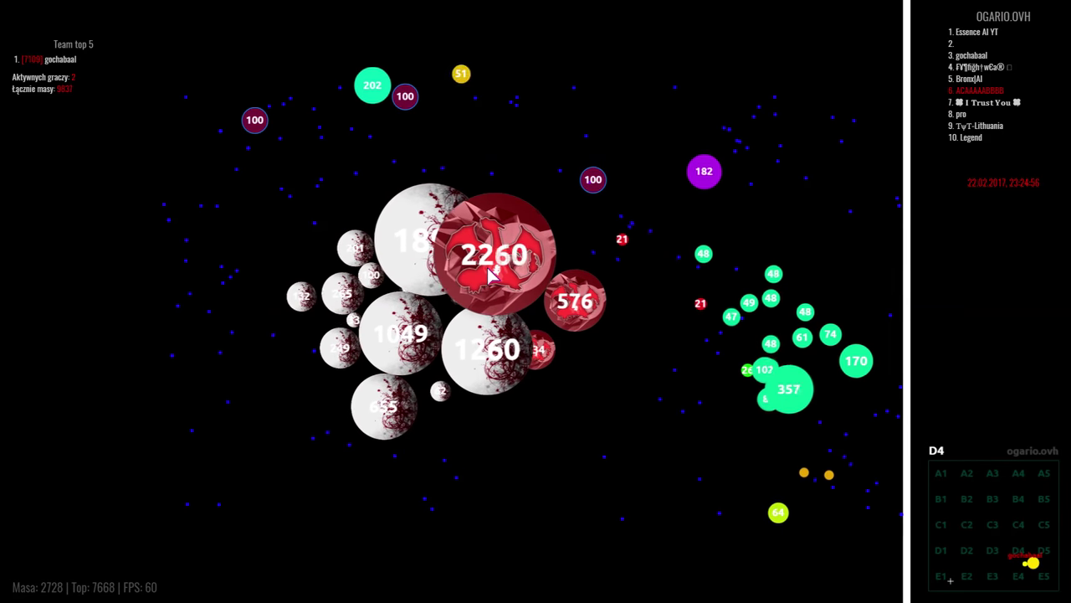
key(space)
key(space)
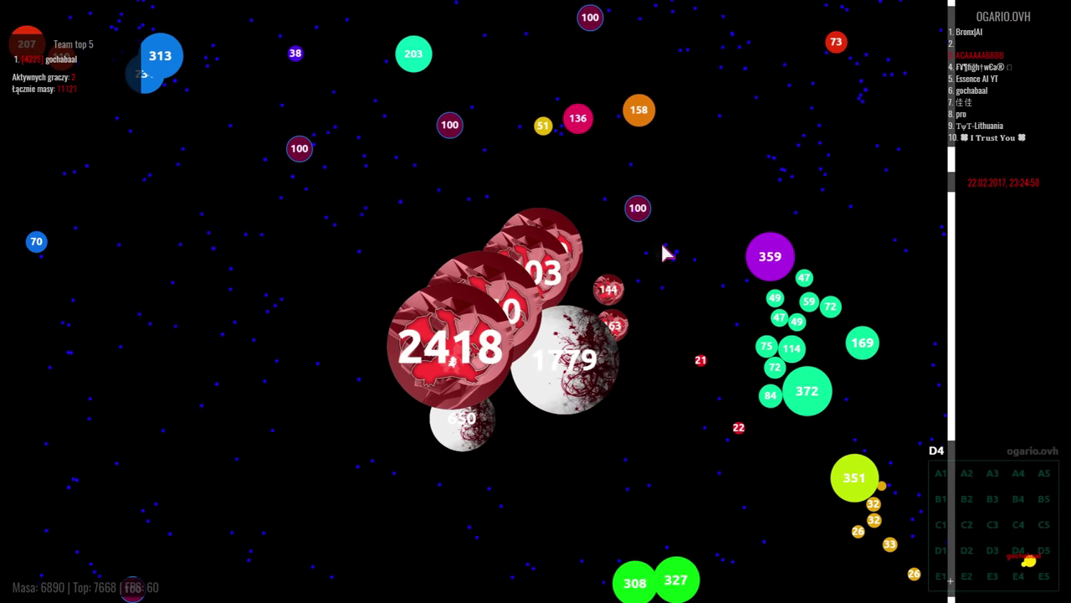
key(space)
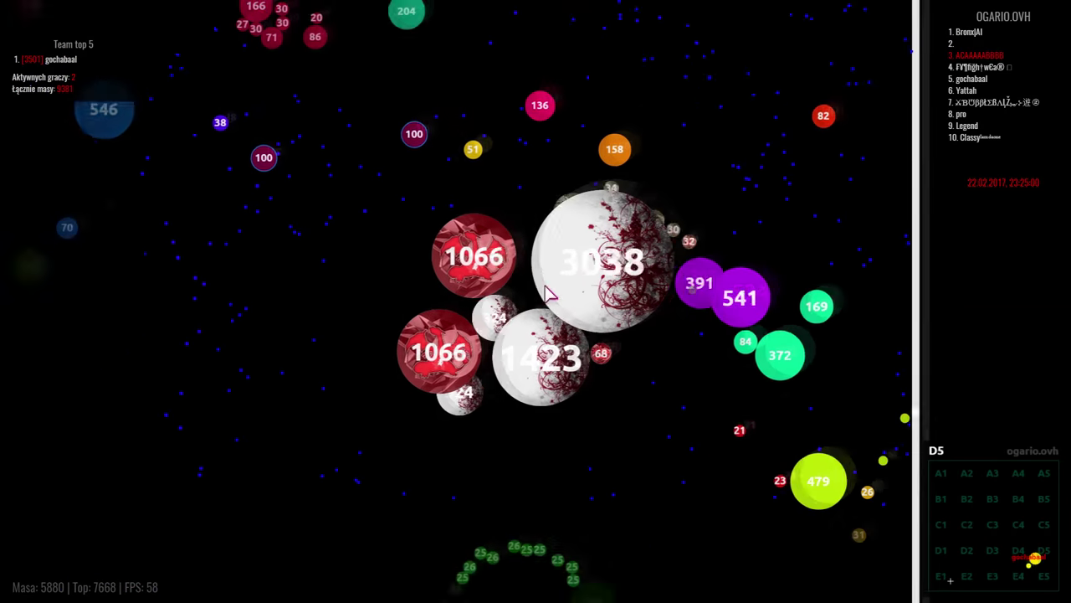
key(space)
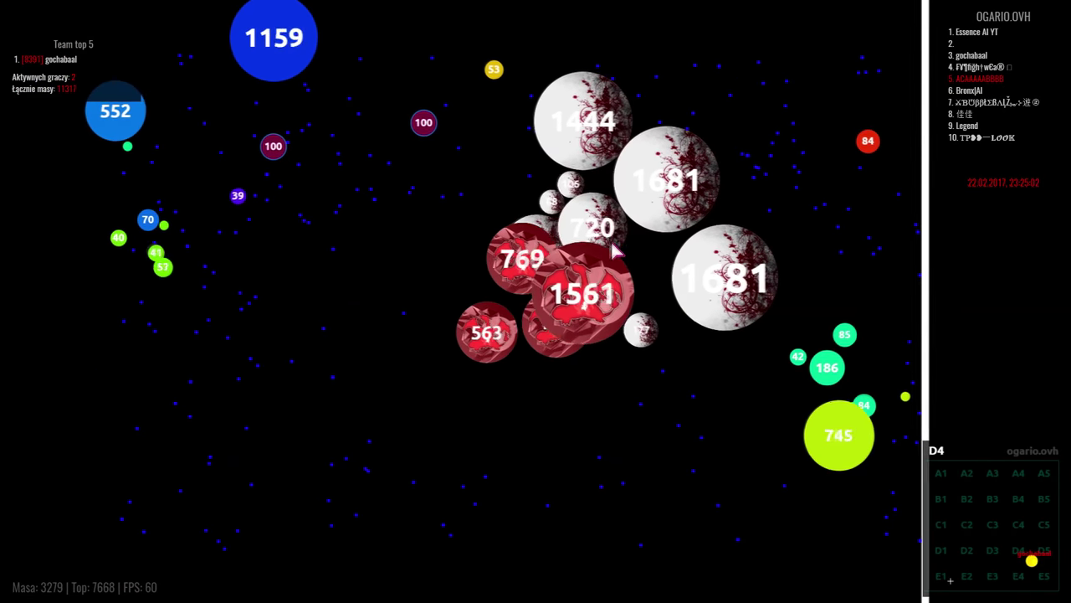
key(space)
key(space)
key(space)
key(space)
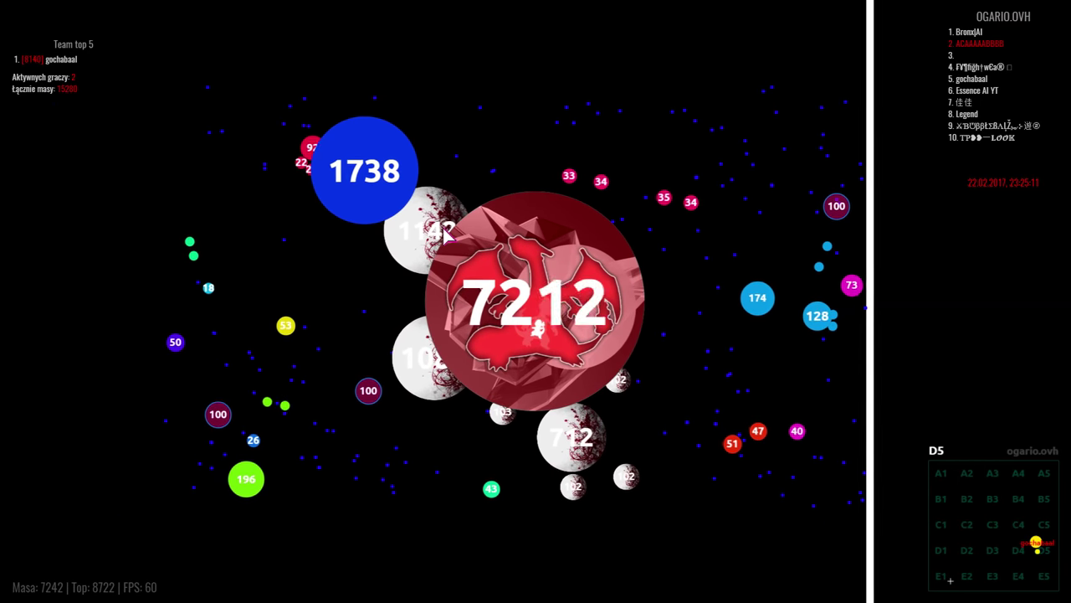
Split the 8528 red cell onto the white cells and split the merged cell again.
key(space)
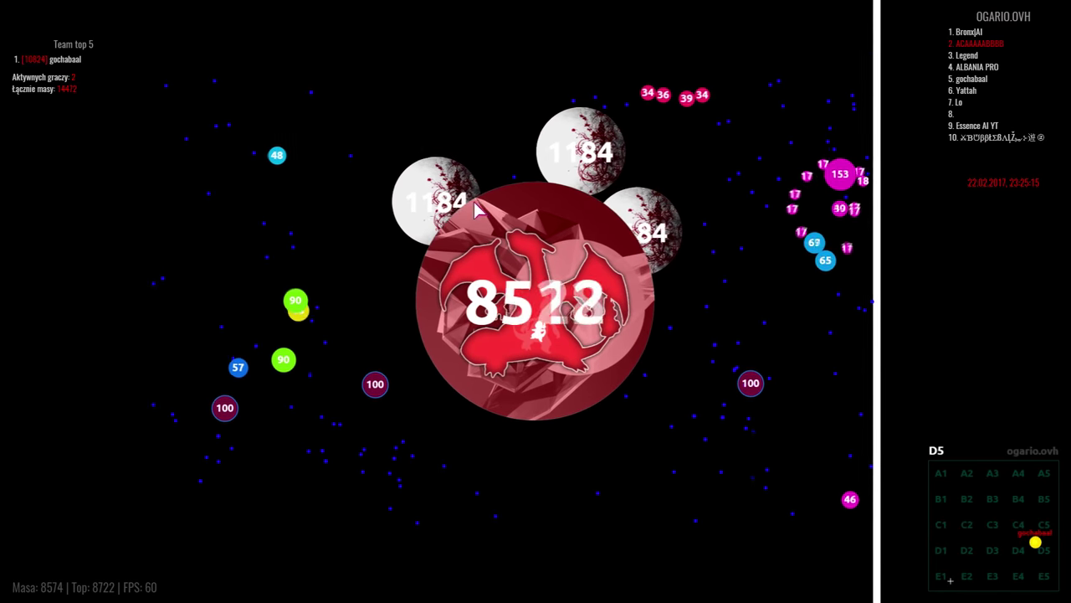
key(space)
key(space)
key(space)
key(space)
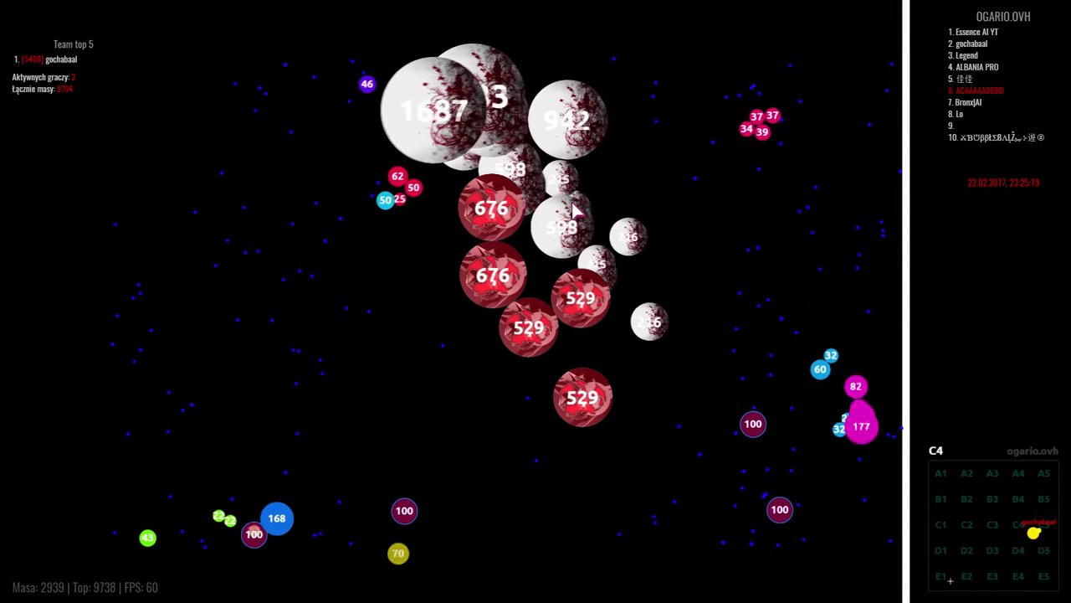
key(space)
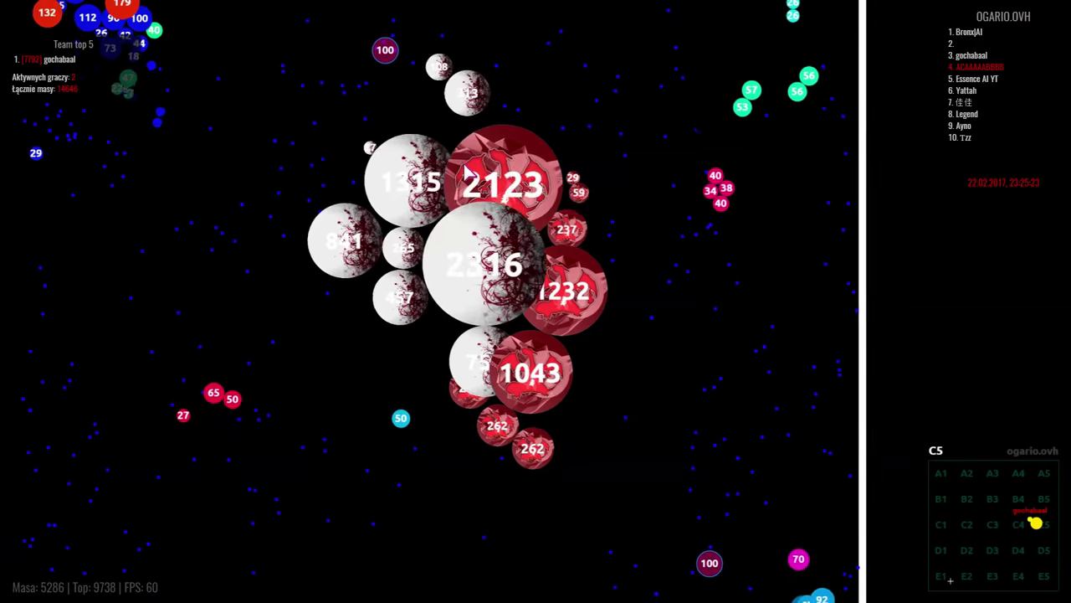
key(space)
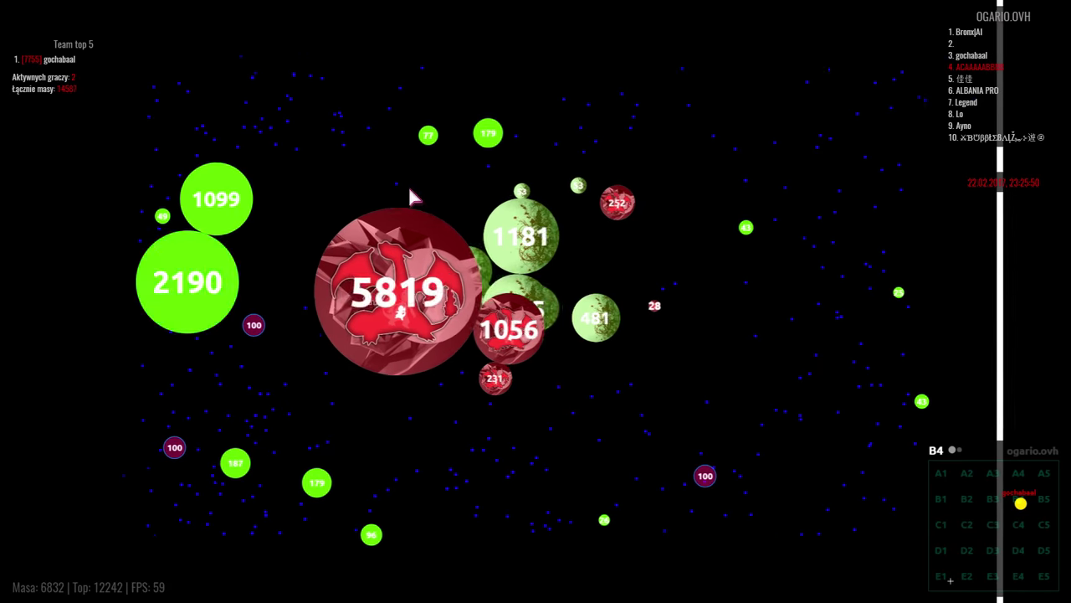
Split the red cell toward food, into two and then four, then split the merged cell.
key(space)
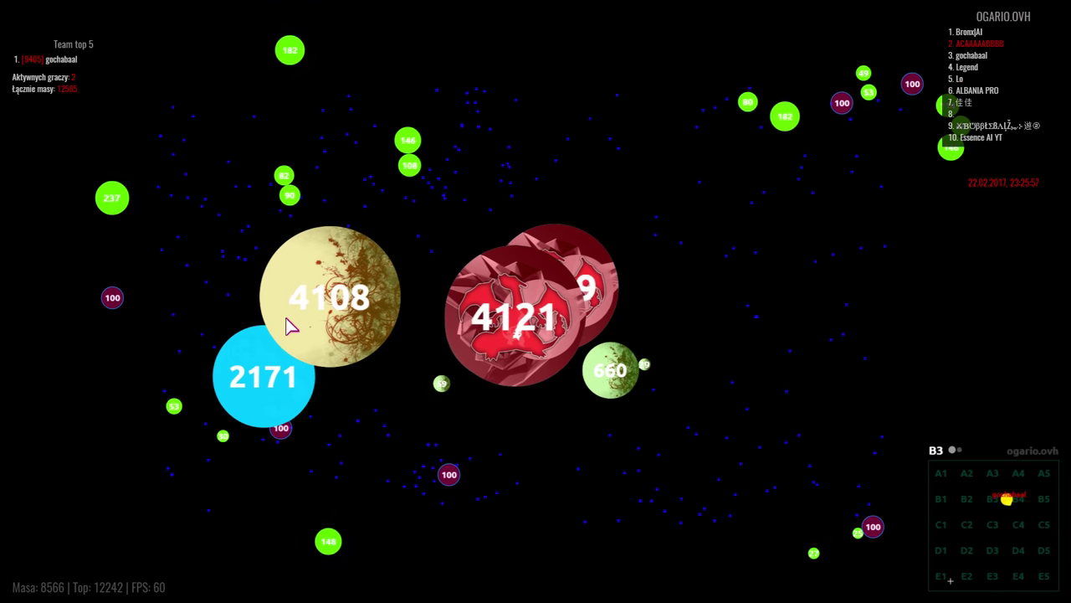
key(space)
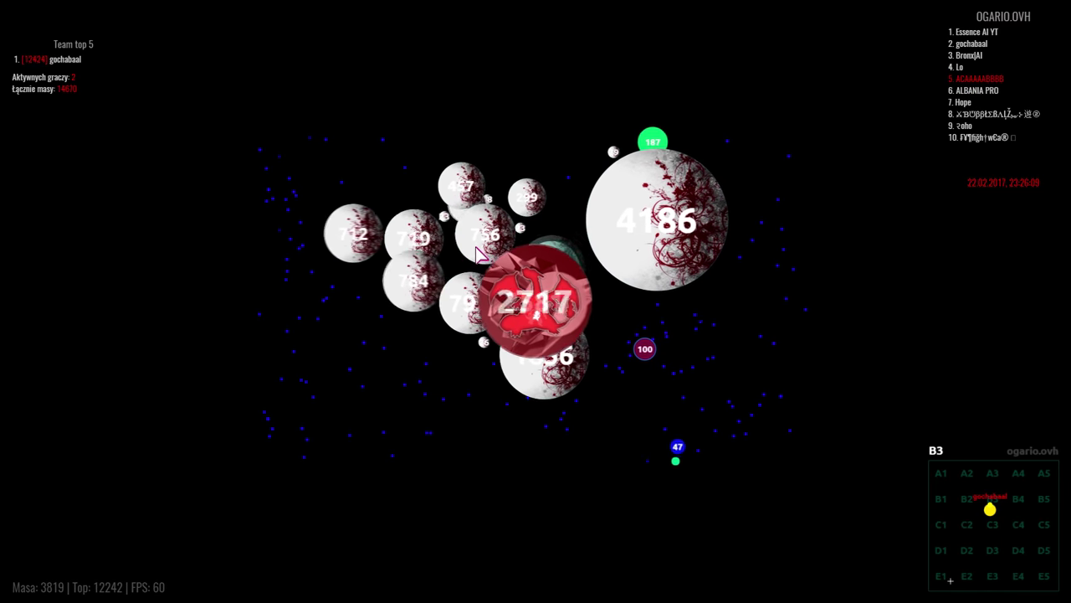
key(space)
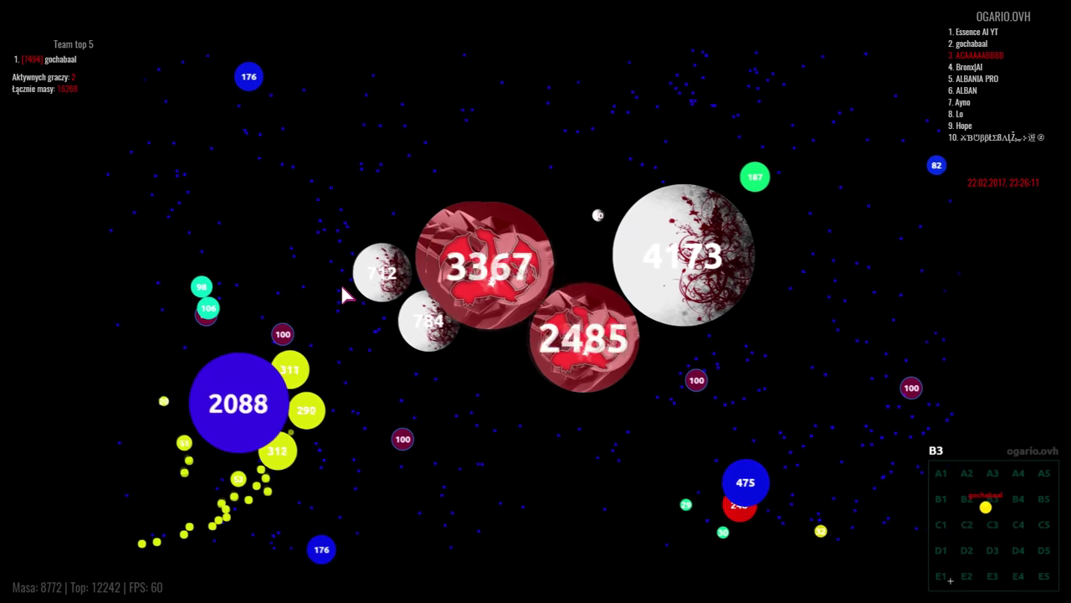
key(space)
key(space)
key(space)
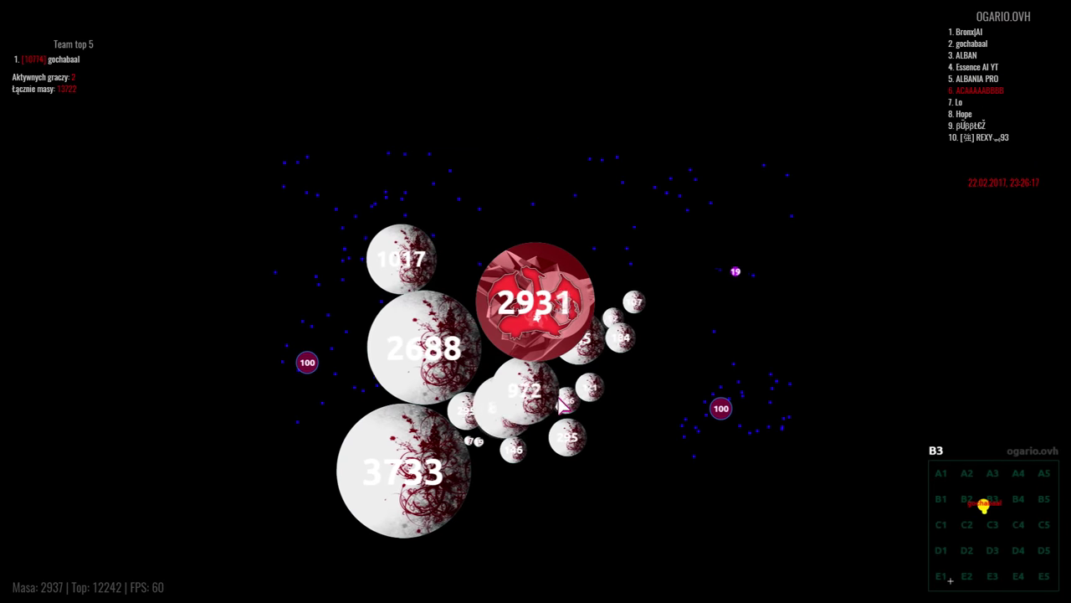
key(space)
key(space)
key(space)
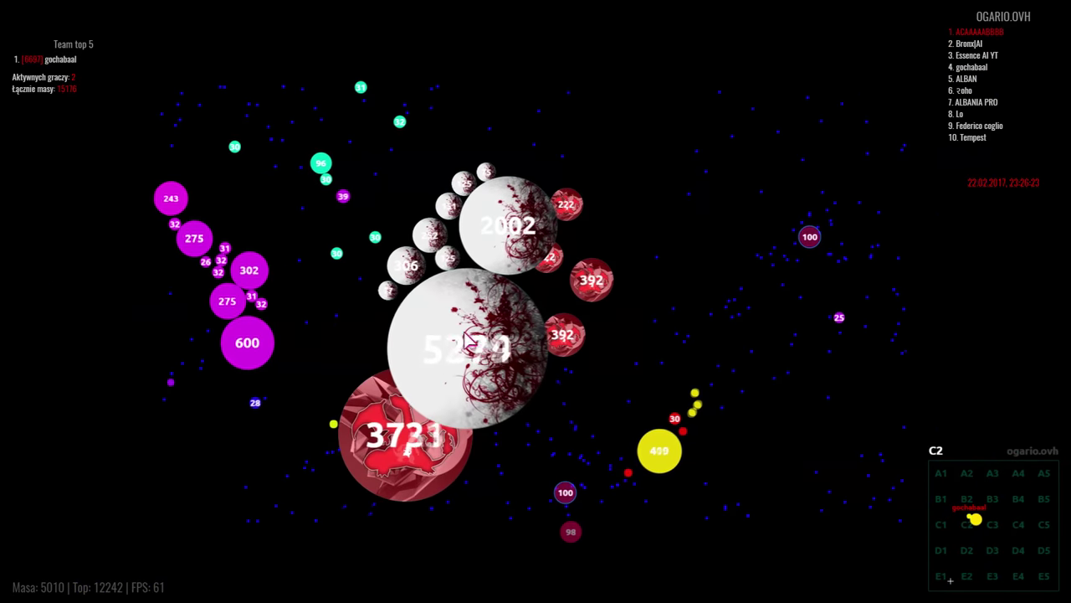
Split the red cell to eat the white pieces, then halve the regrown cell.
key(space)
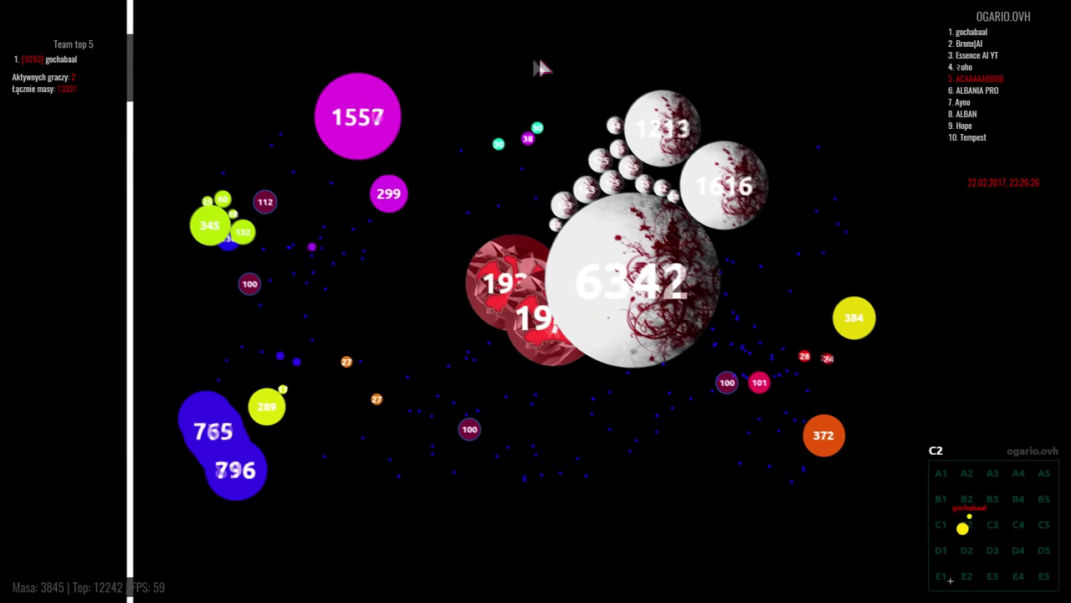
key(space)
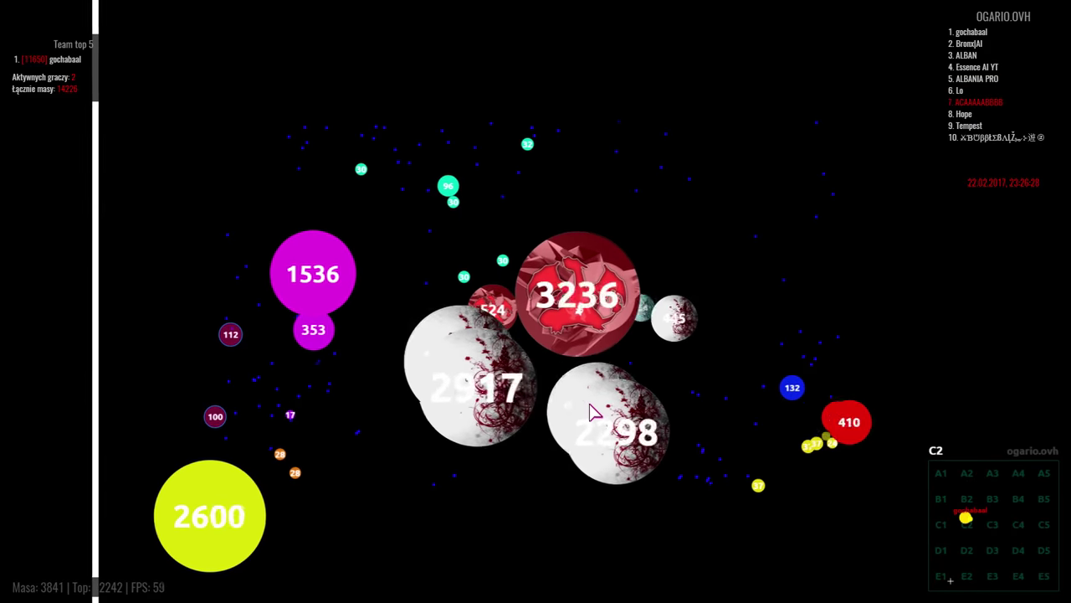
key(space)
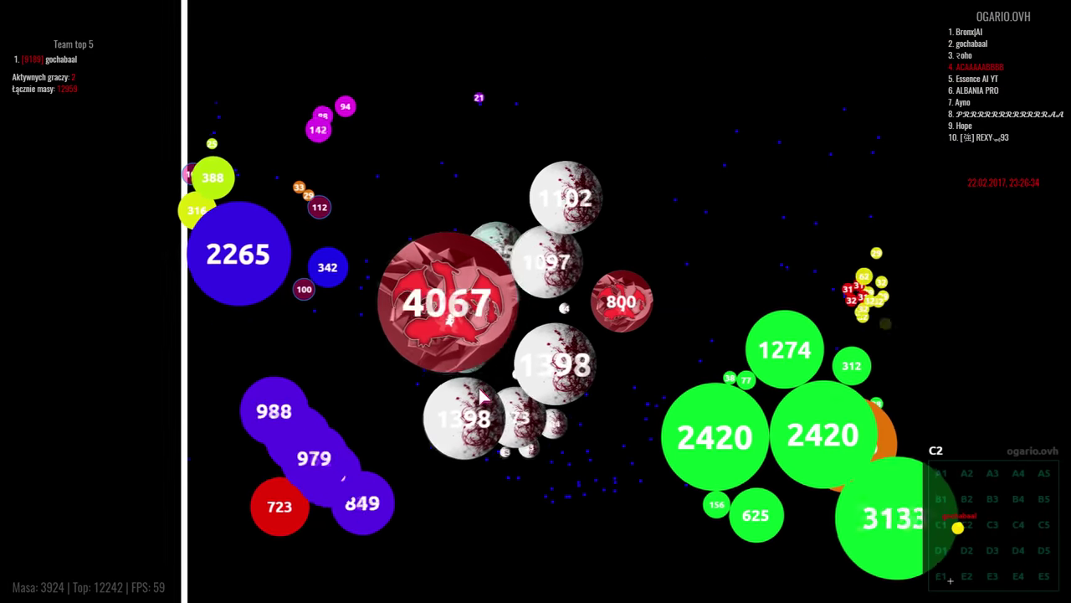
key(space)
key(space)
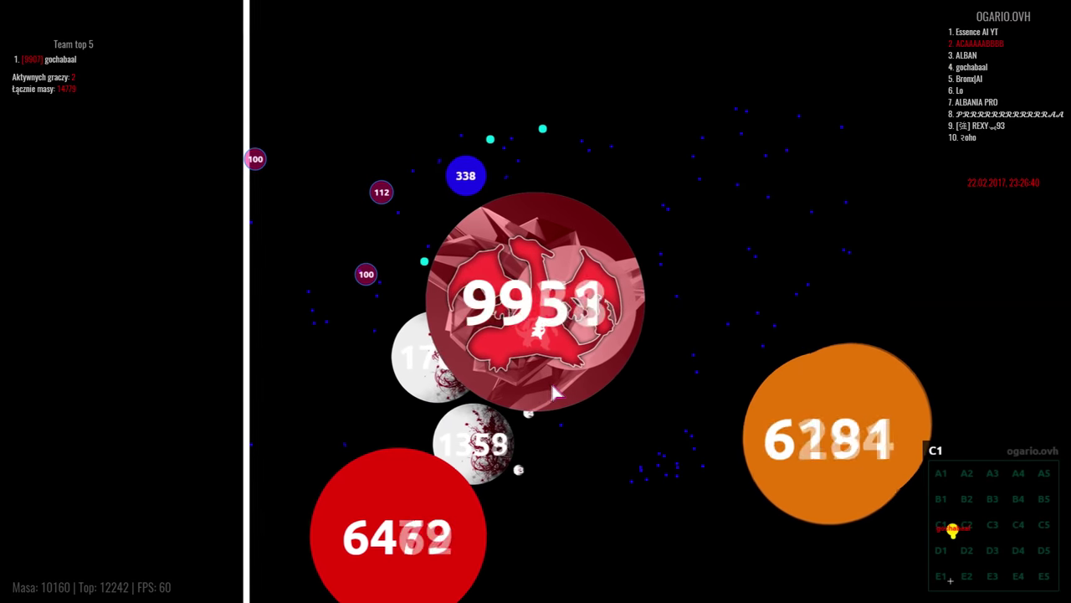
Split the 10,000-mass red cell in two, then split both halves further.
key(space)
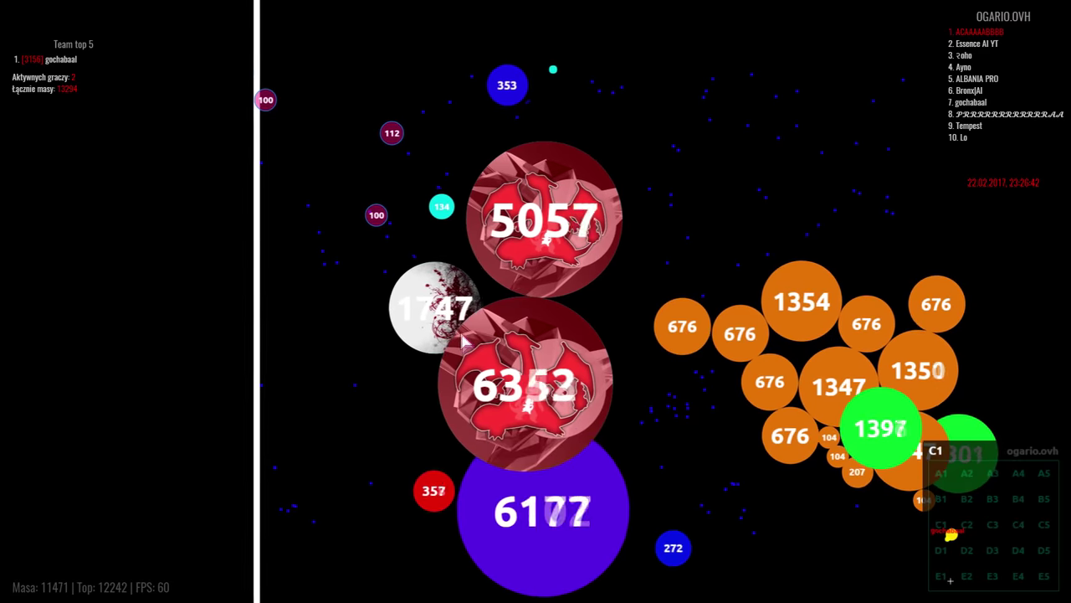
key(space)
key(space)
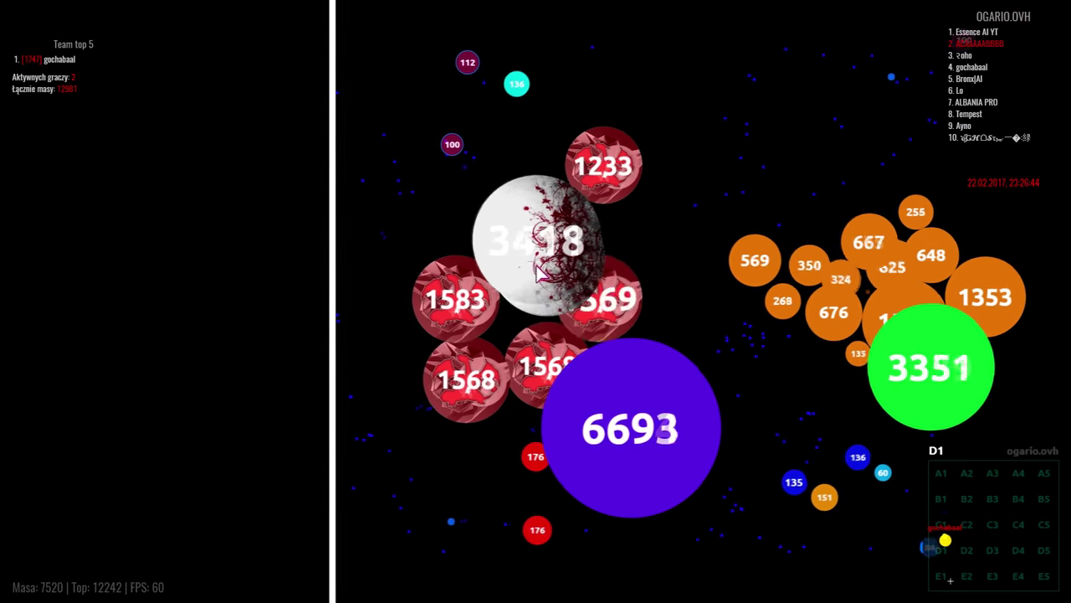